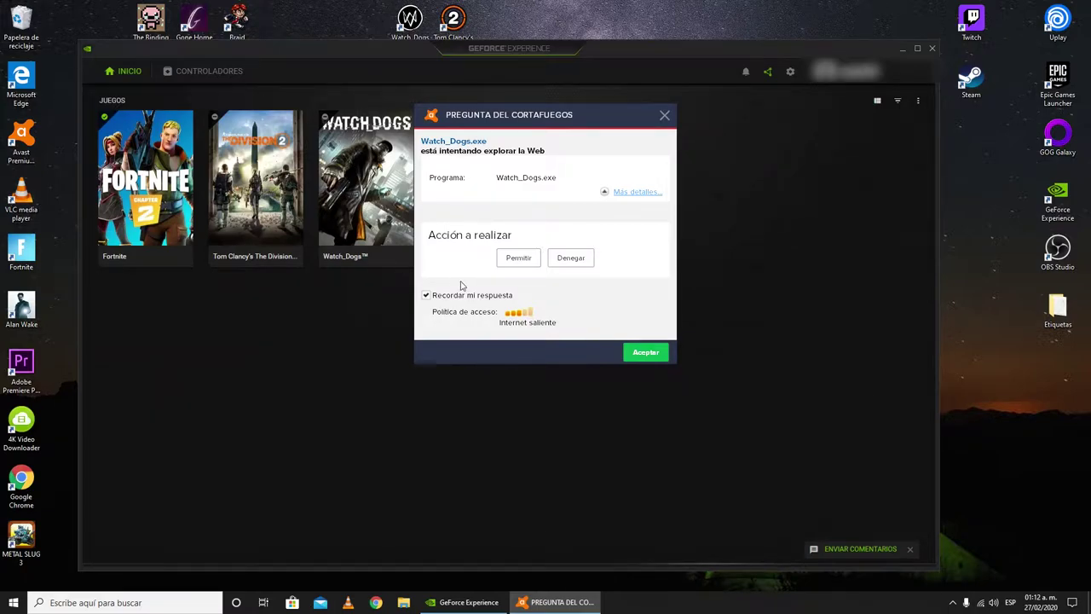
Step: Allow Watch_Dogs.exe through the firewall and dismiss the game's text language error
click(519, 259)
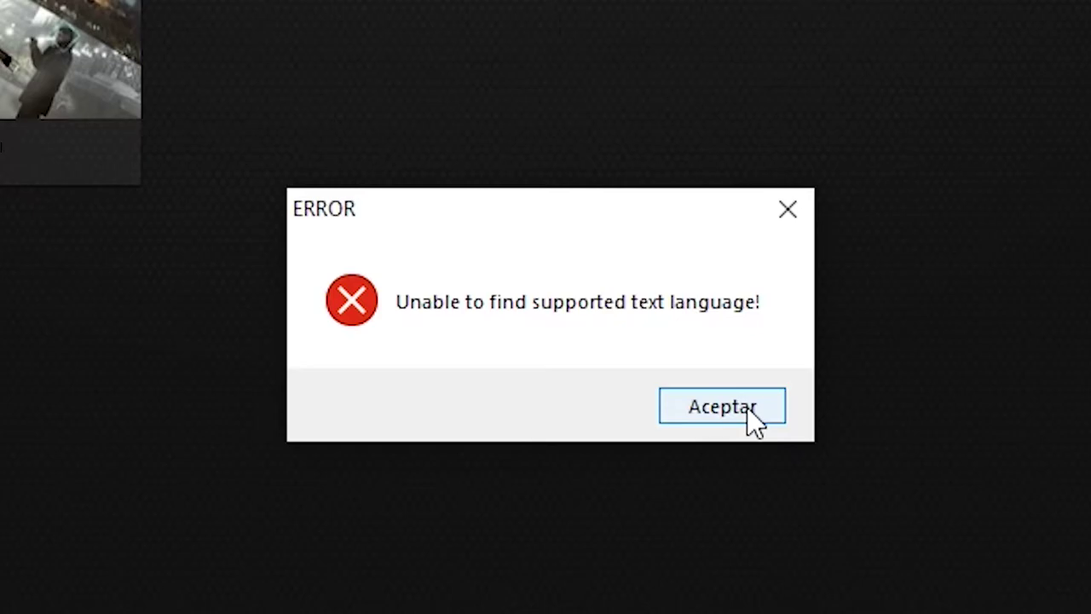
click(747, 406)
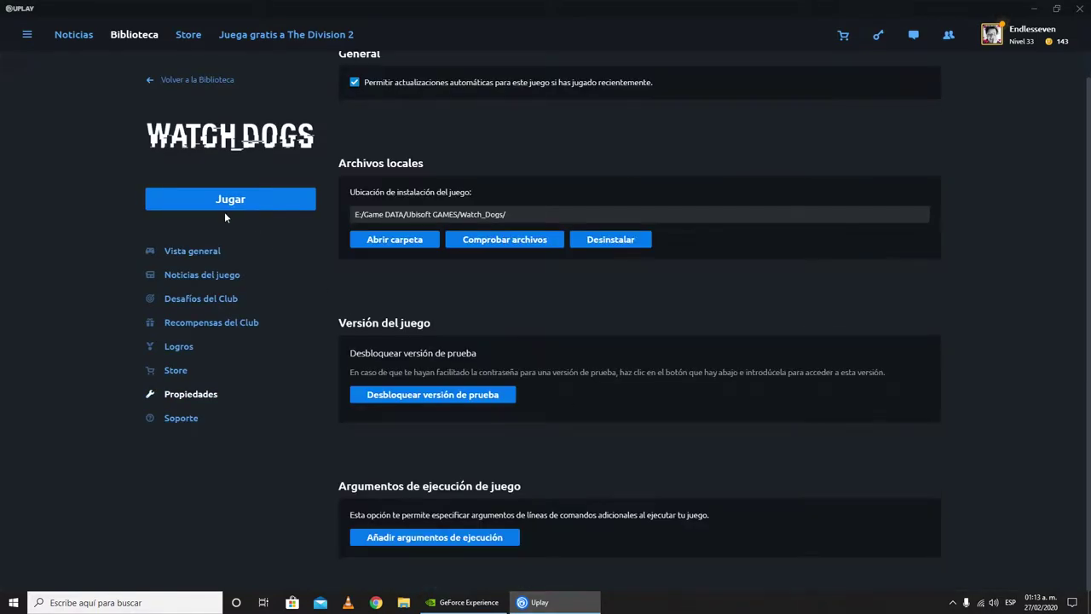
Step: Launch Watch Dogs from its Uplay page and minimize the Uplay and GeForce Experience windows
click(231, 205)
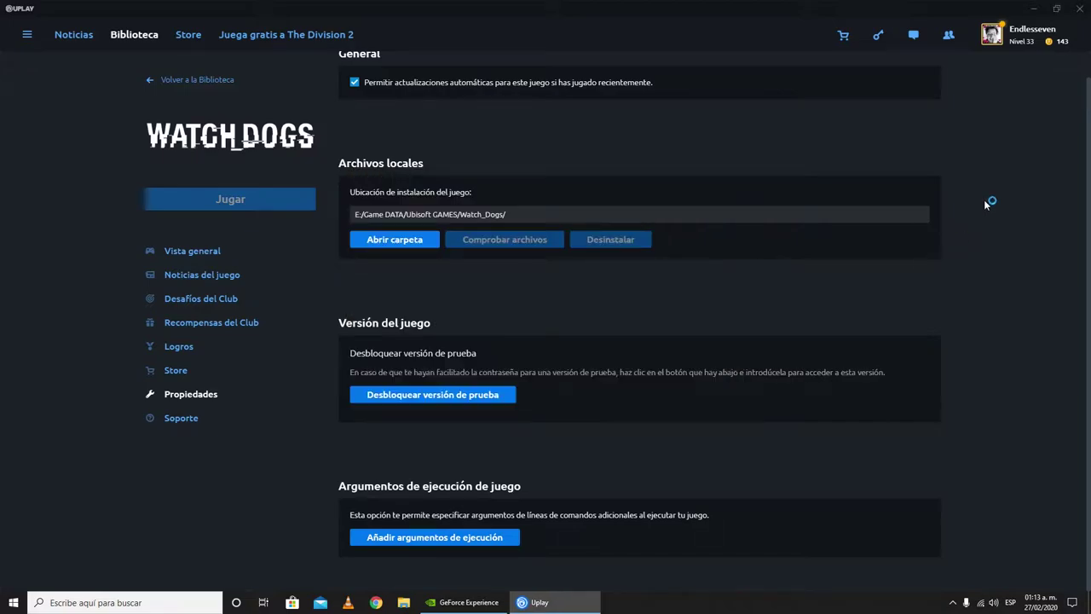
click(1040, 9)
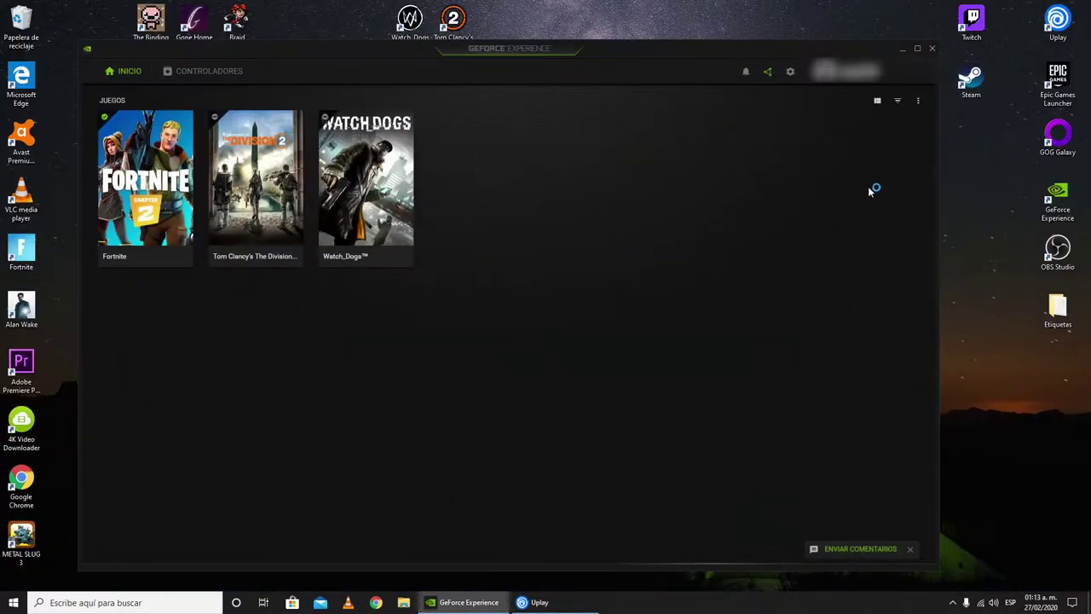
click(903, 48)
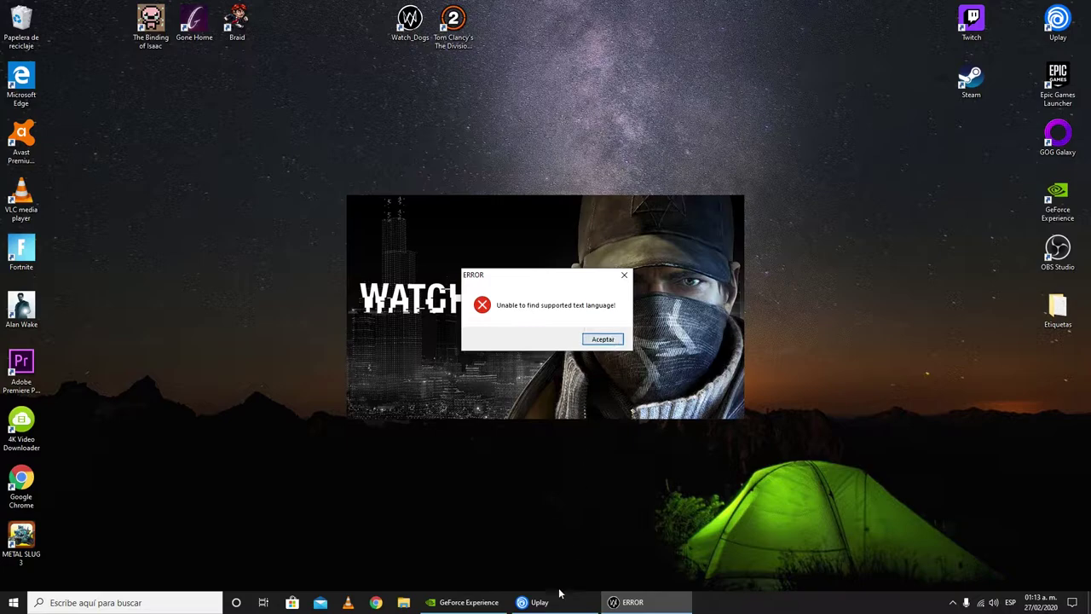
Step: Switch to Chrome, open the Spanish Ubisoft forum thread about the text language error, and read the moderator's fix and its note
click(376, 603)
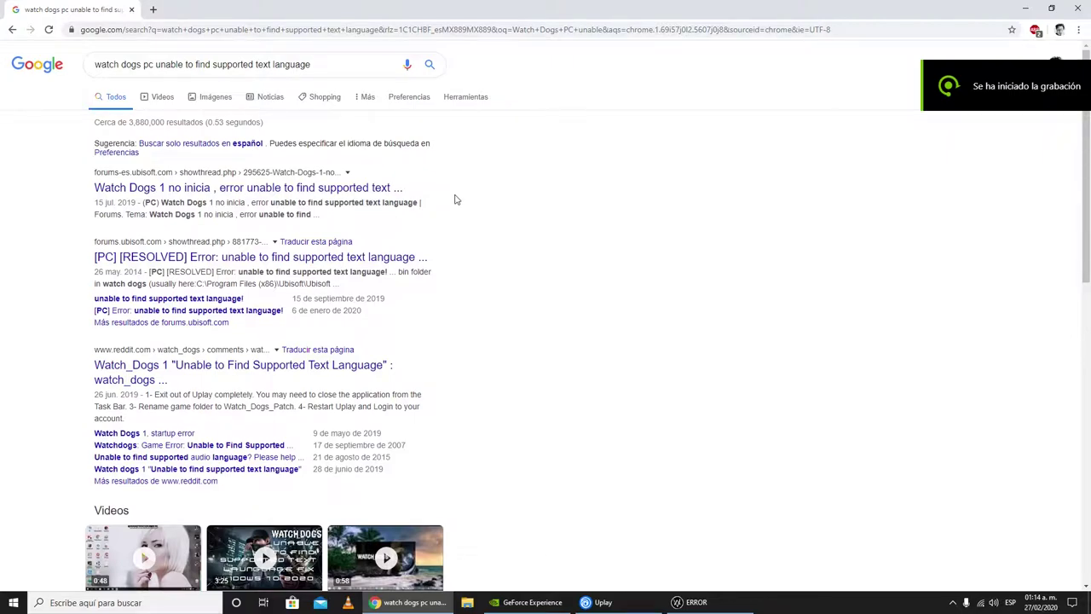
click(356, 197)
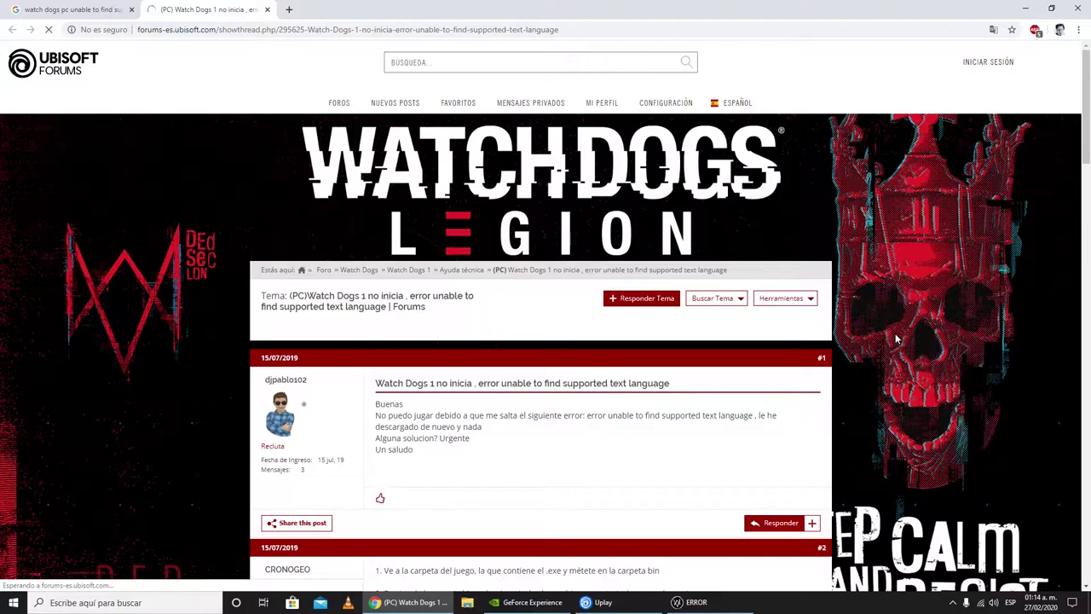
scroll(896, 340, down, 2)
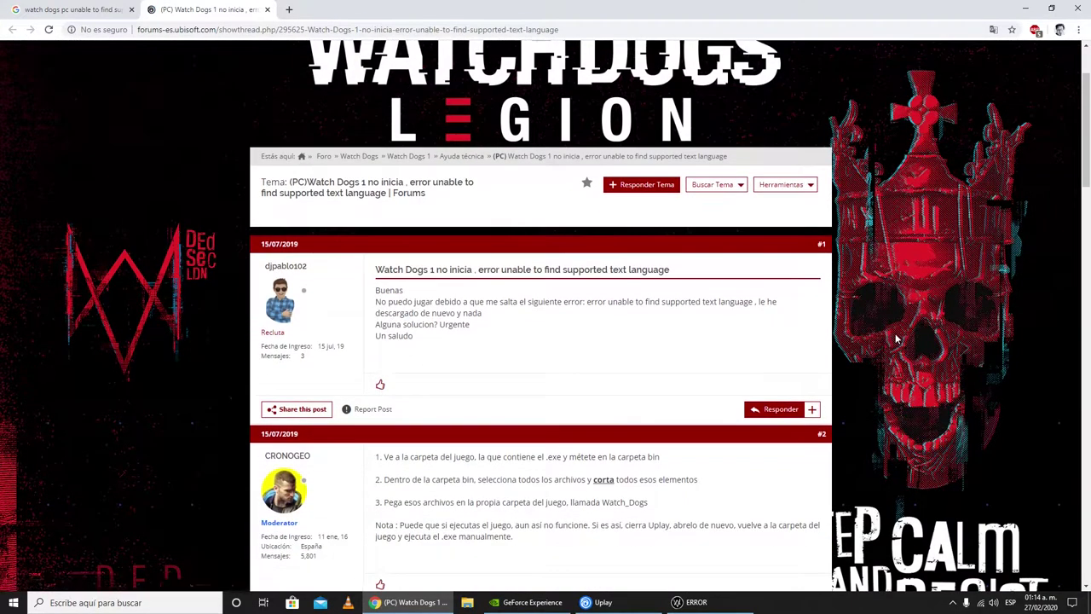
scroll(870, 331, down, 1)
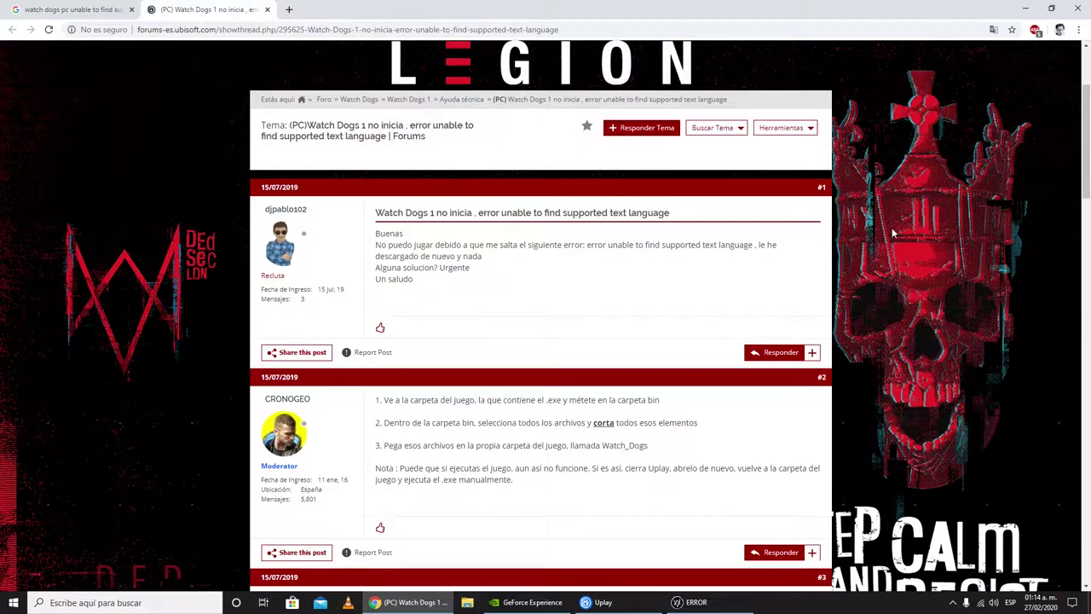
scroll(892, 232, down, 2)
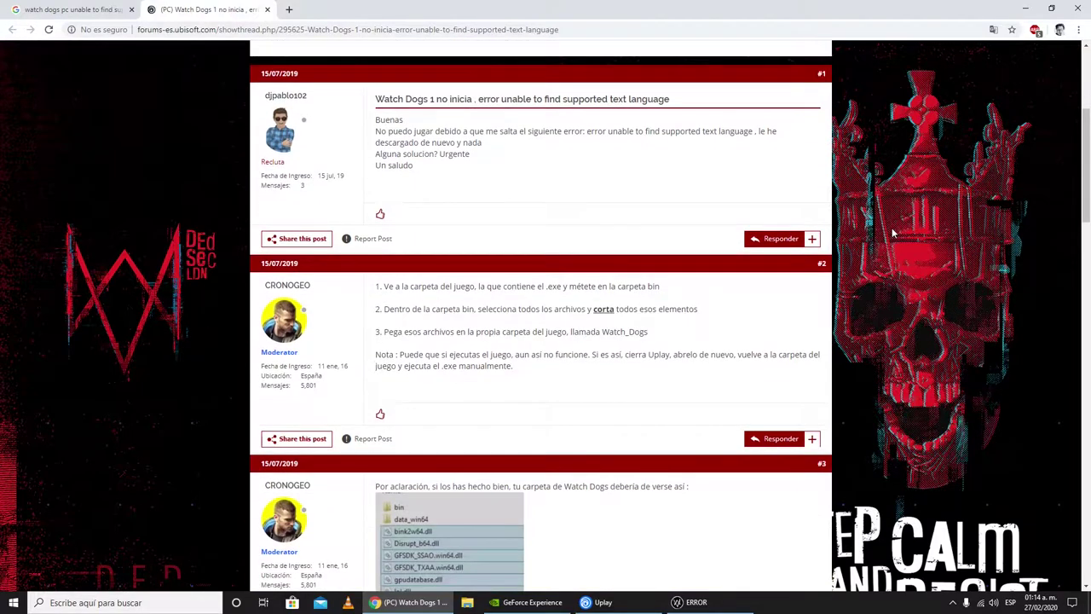
scroll(893, 232, down, 1)
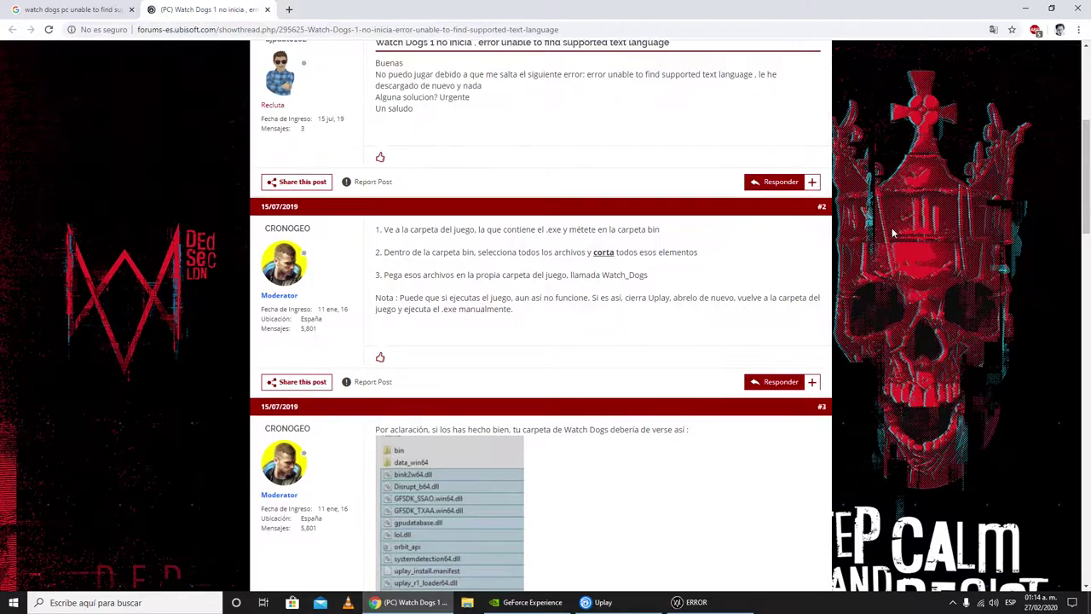
scroll(893, 232, down, 1)
drag(513, 252, 381, 243)
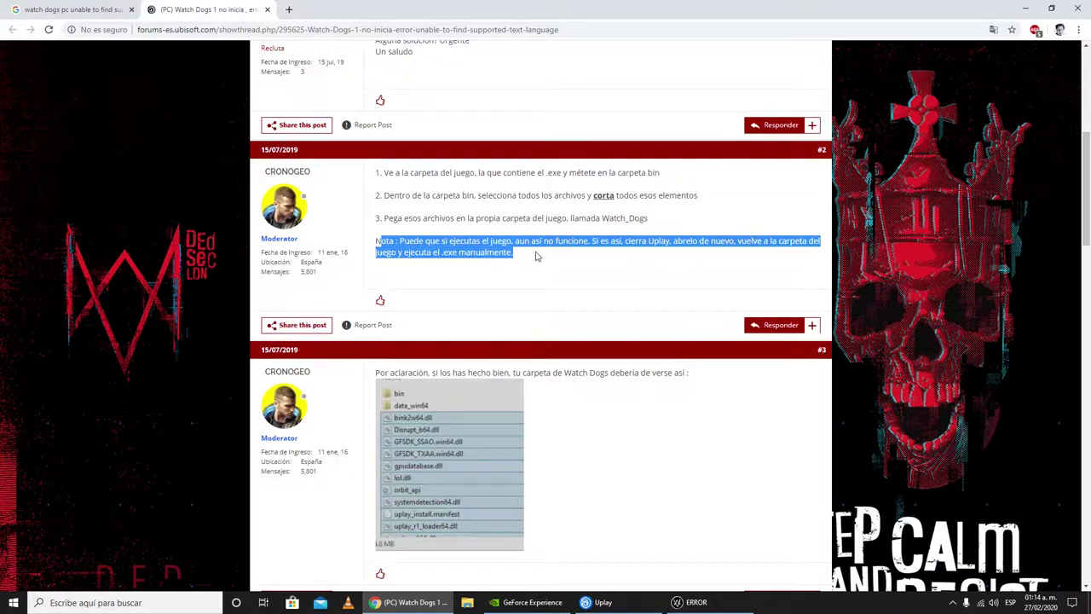
Step: Read the follow-up replies in the Spanish thread, including the moderator's alternative fix and the second page
scroll(577, 302, down, 3)
scroll(577, 304, down, 4)
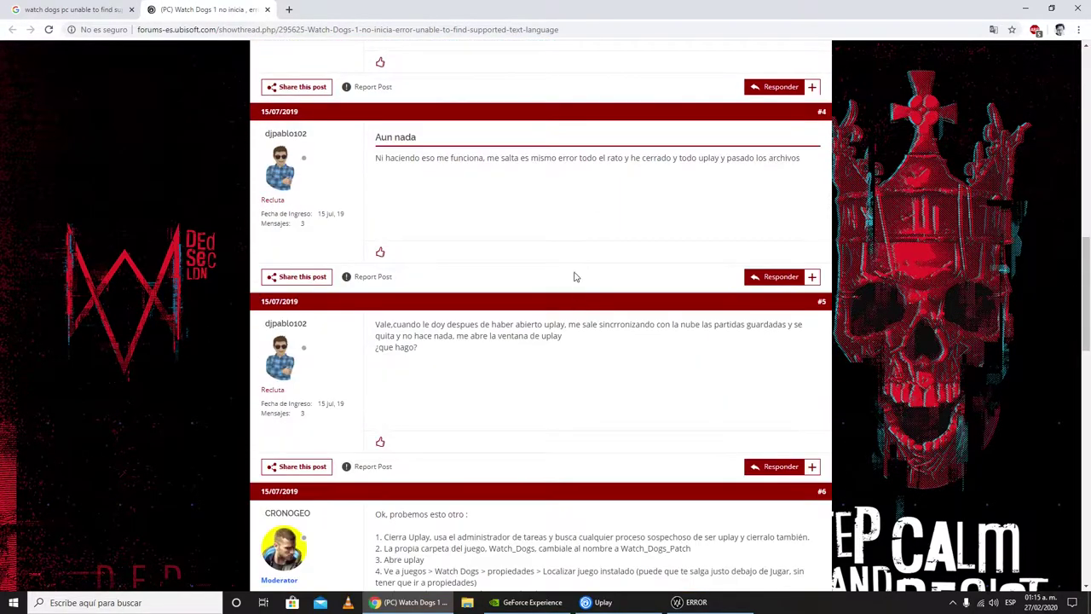
drag(405, 159, 552, 156)
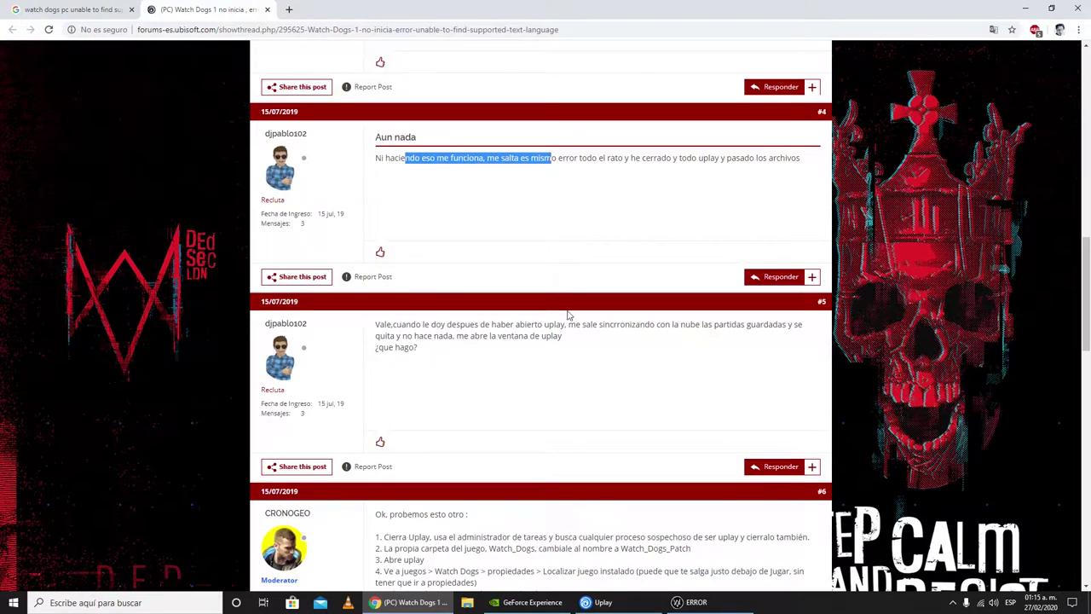
scroll(568, 310, down, 2)
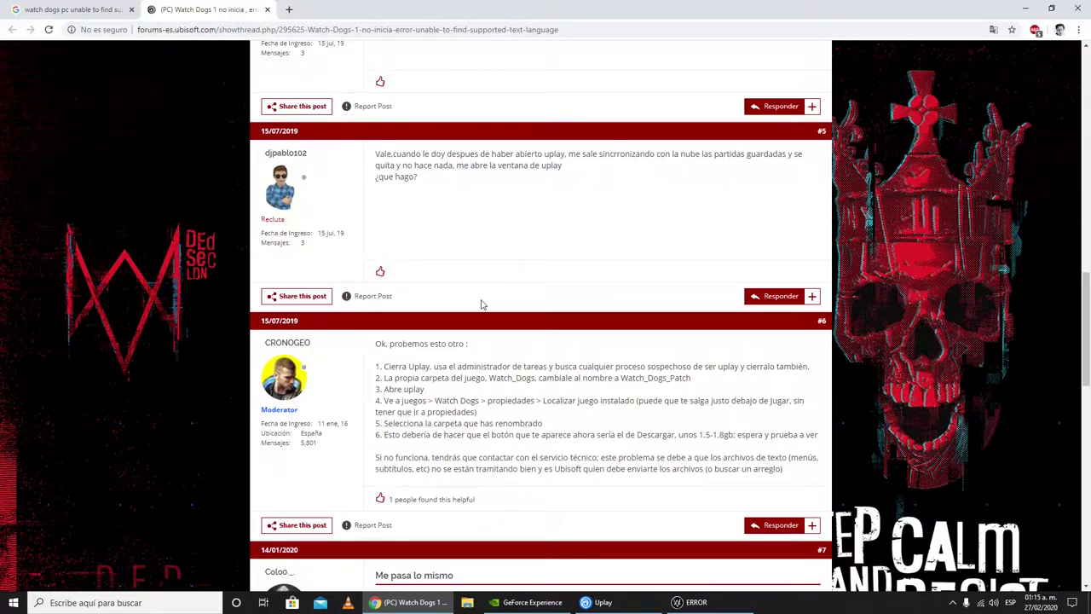
scroll(481, 307, down, 2)
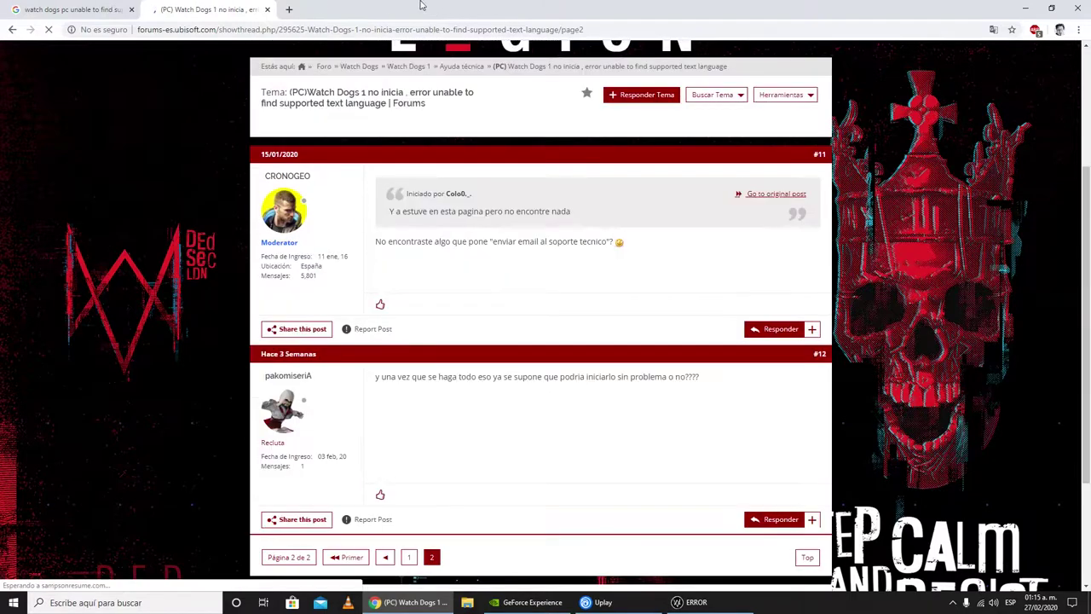
Step: Return to the Google results and open the "[PC] [RESOLVED] Error: unable to find supported text language" thread in a new tab
click(81, 9)
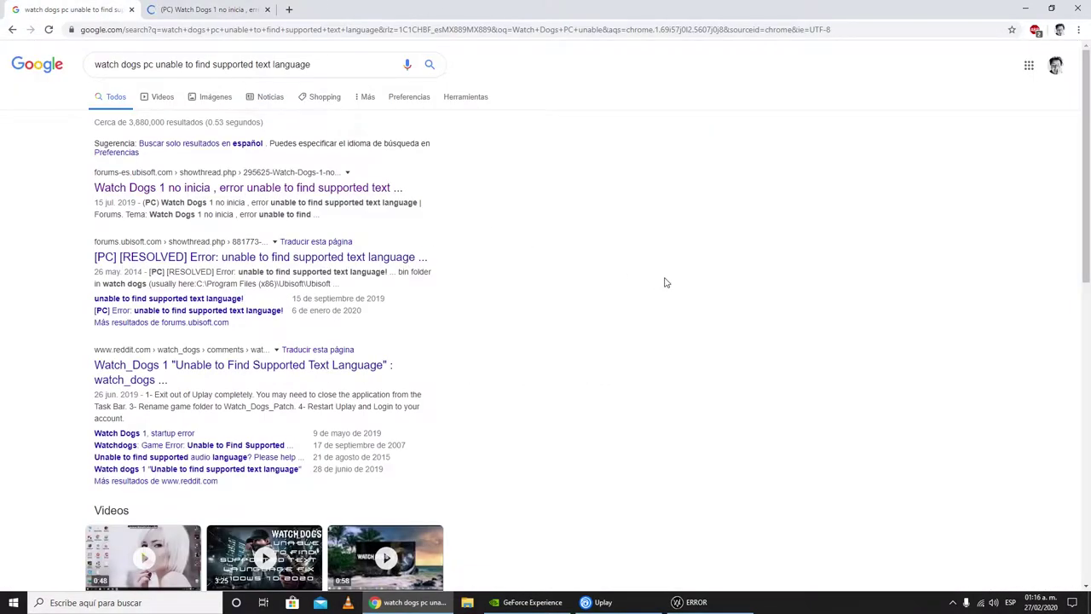
scroll(666, 283, down, 3)
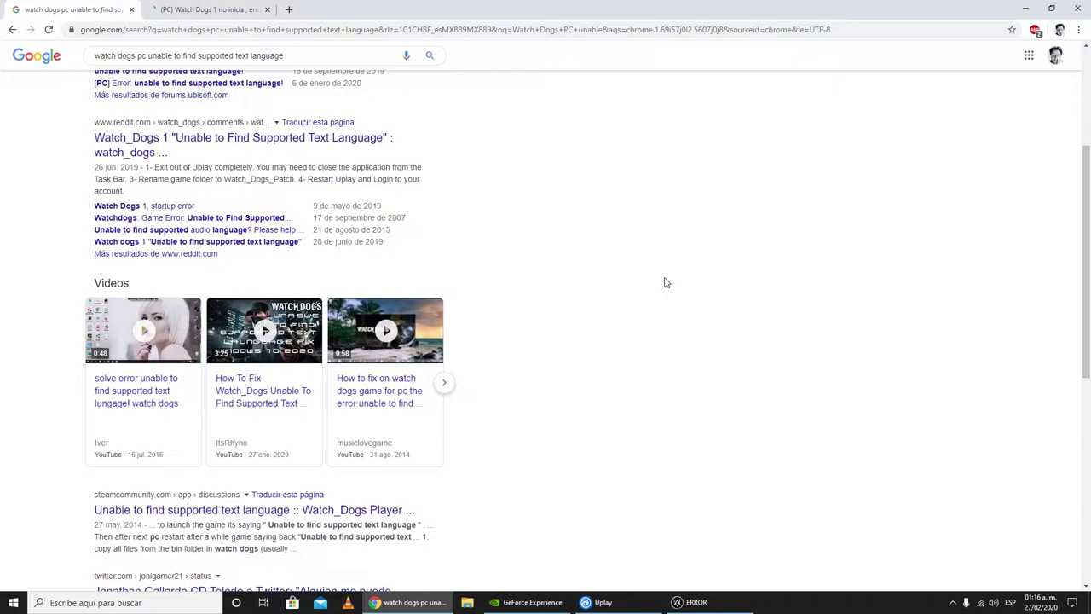
scroll(666, 283, down, 1)
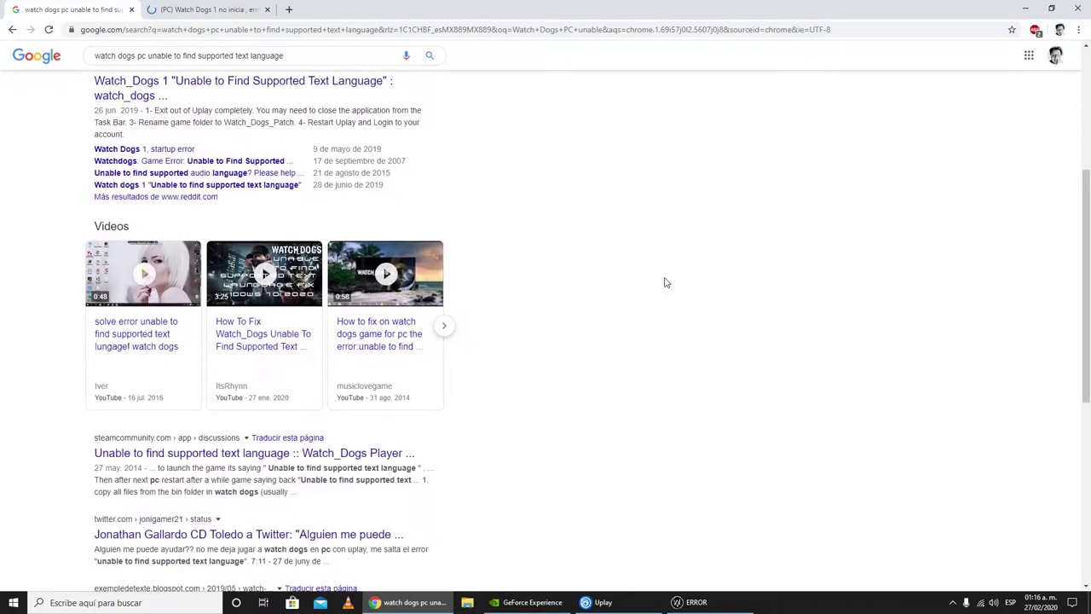
scroll(584, 264, up, 3)
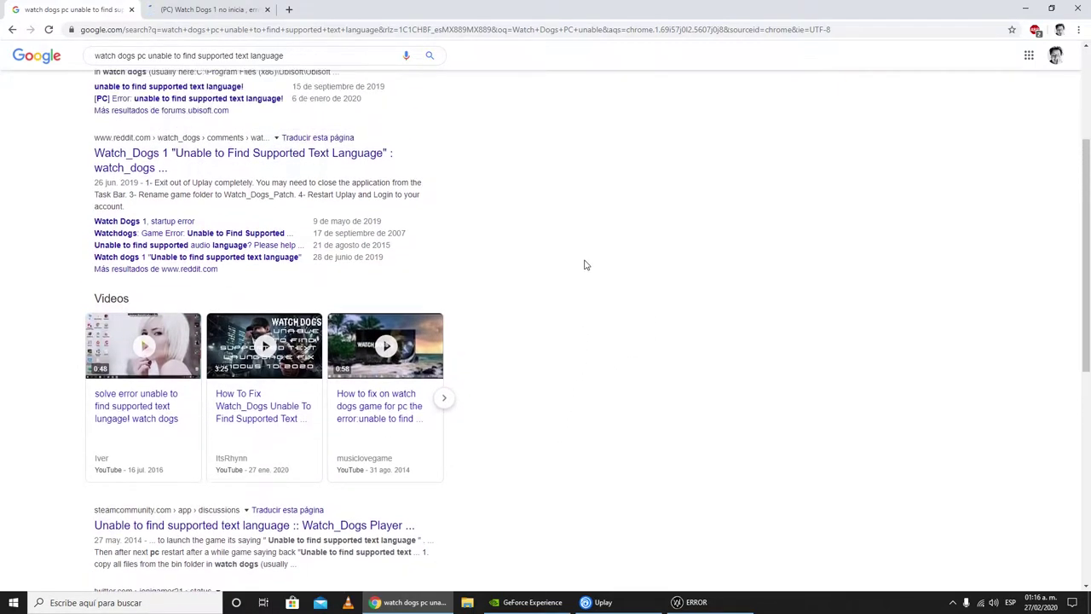
scroll(584, 264, up, 1)
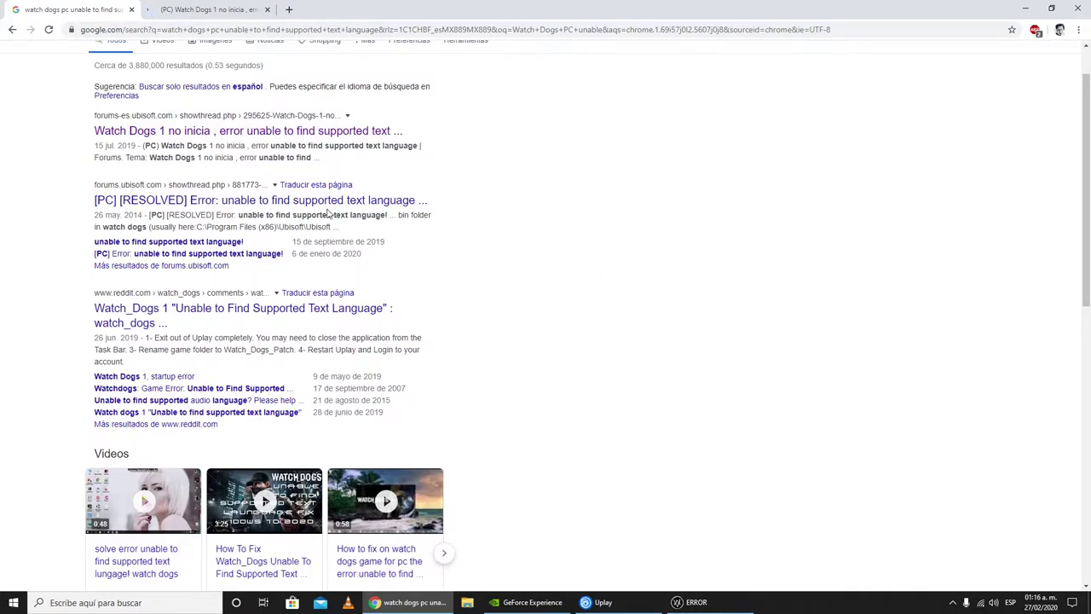
right_click(327, 207)
click(349, 215)
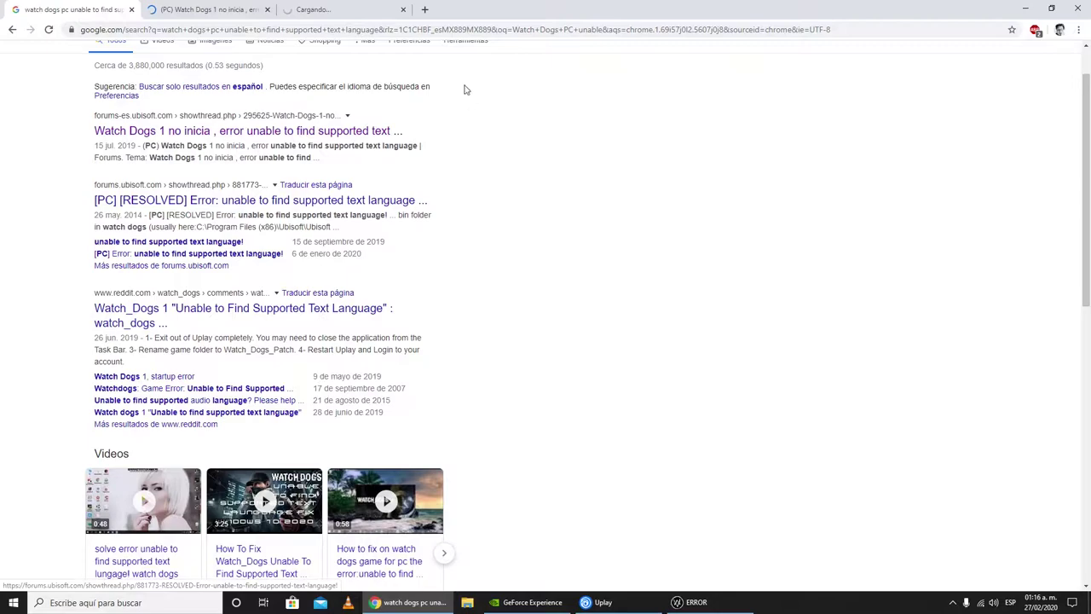
click(324, 9)
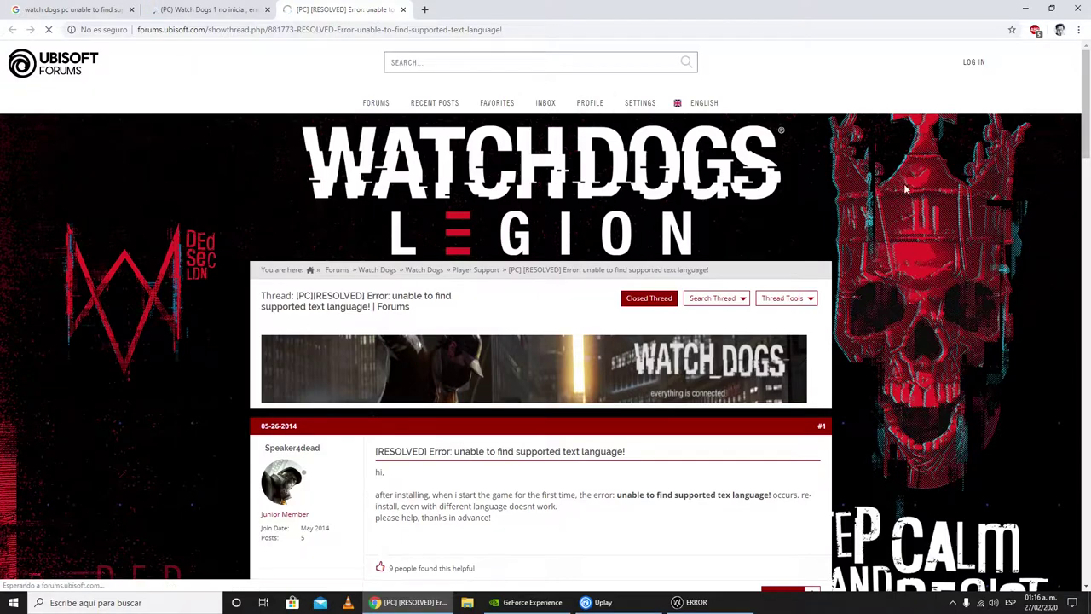
Step: Read through the resolved thread to post #10 and highlight the bin folder location in the solution's first instruction
scroll(894, 188, down, 2)
scroll(894, 187, down, 2)
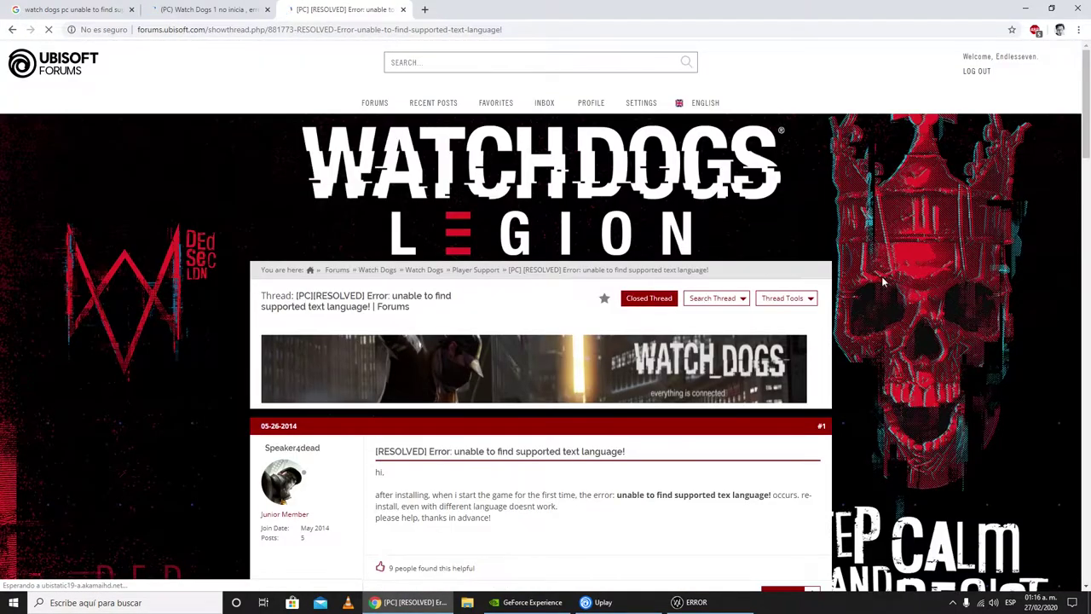
scroll(883, 281, down, 2)
scroll(883, 281, down, 2)
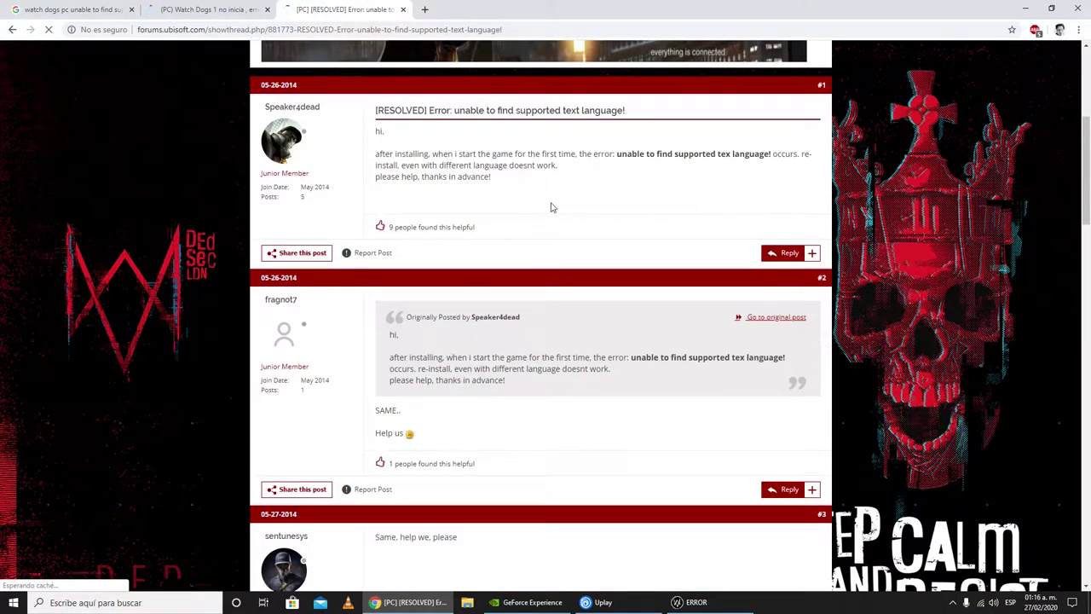
scroll(493, 196, down, 1)
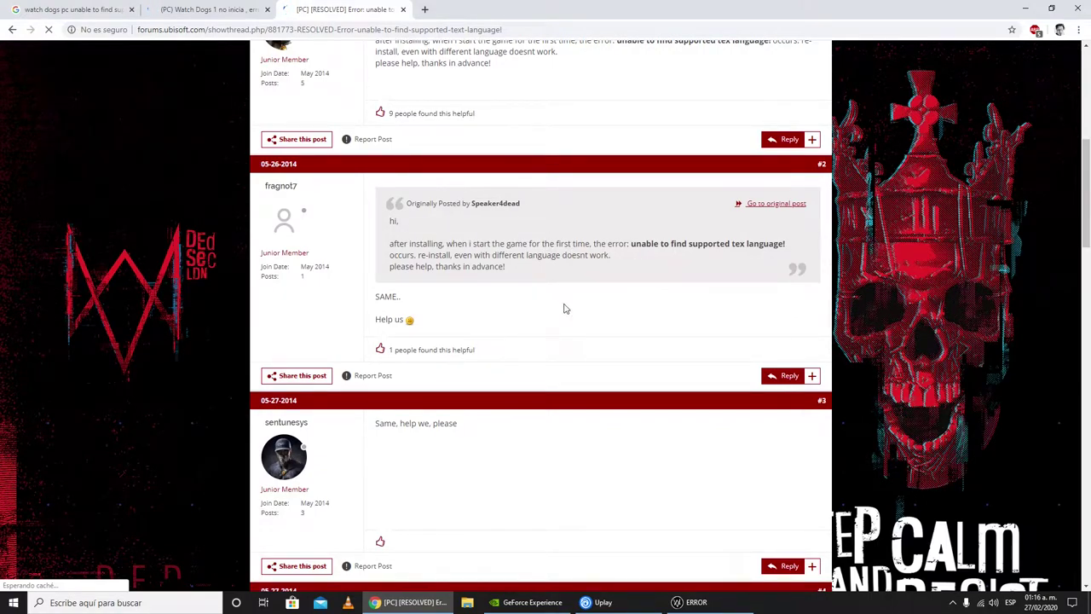
scroll(564, 309, down, 2)
scroll(563, 309, down, 6)
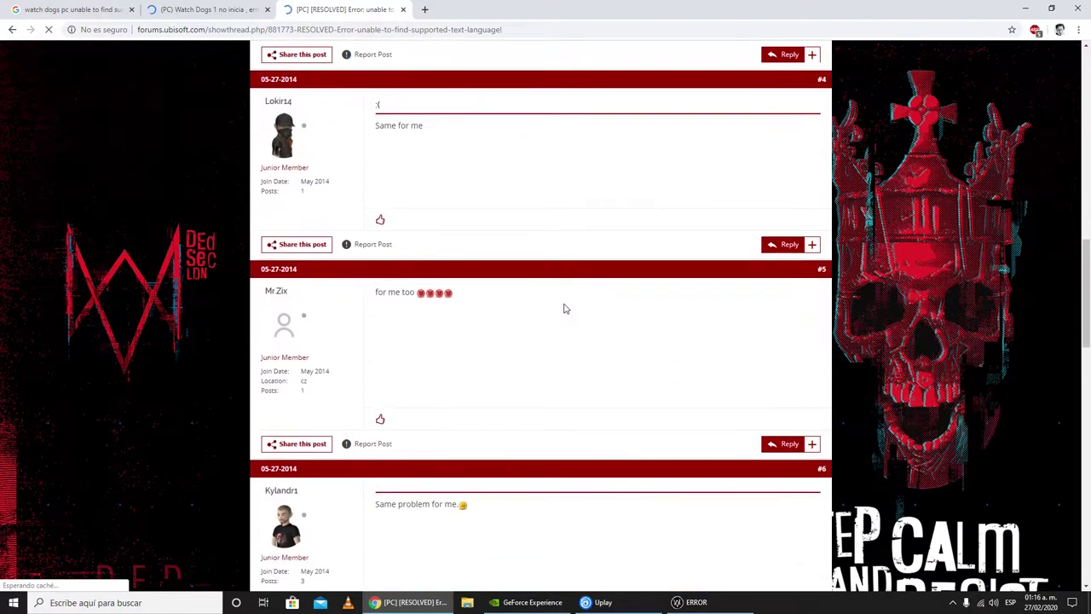
scroll(563, 309, down, 6)
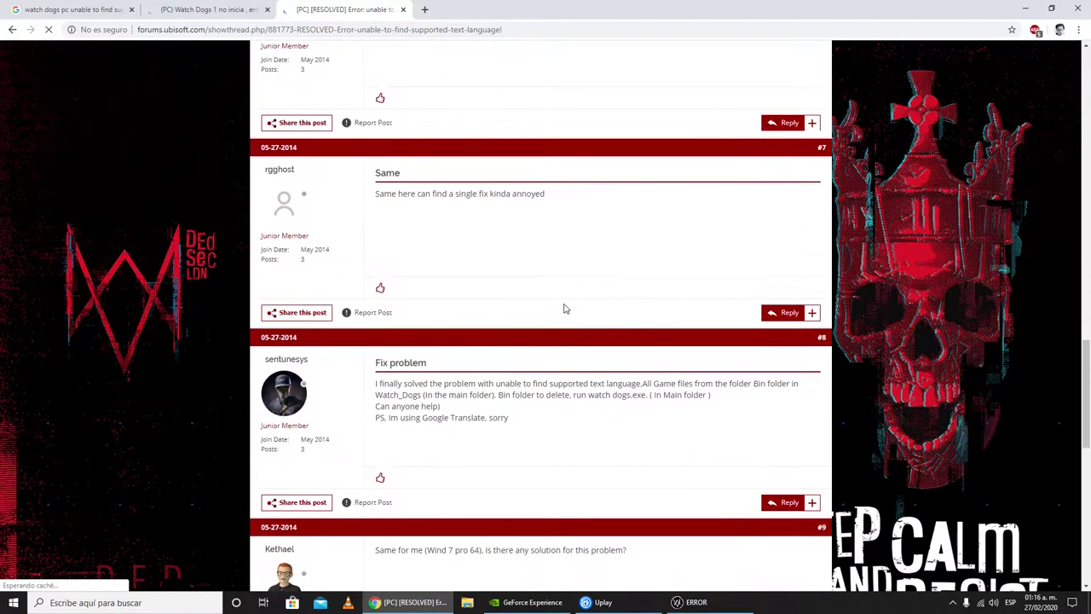
scroll(563, 308, down, 4)
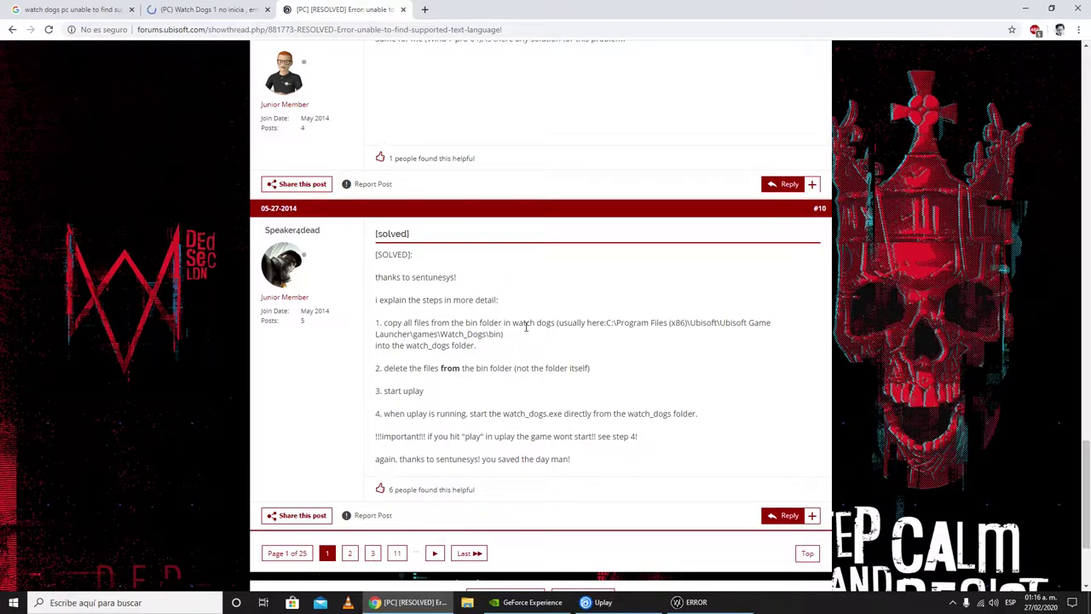
drag(466, 324, 506, 336)
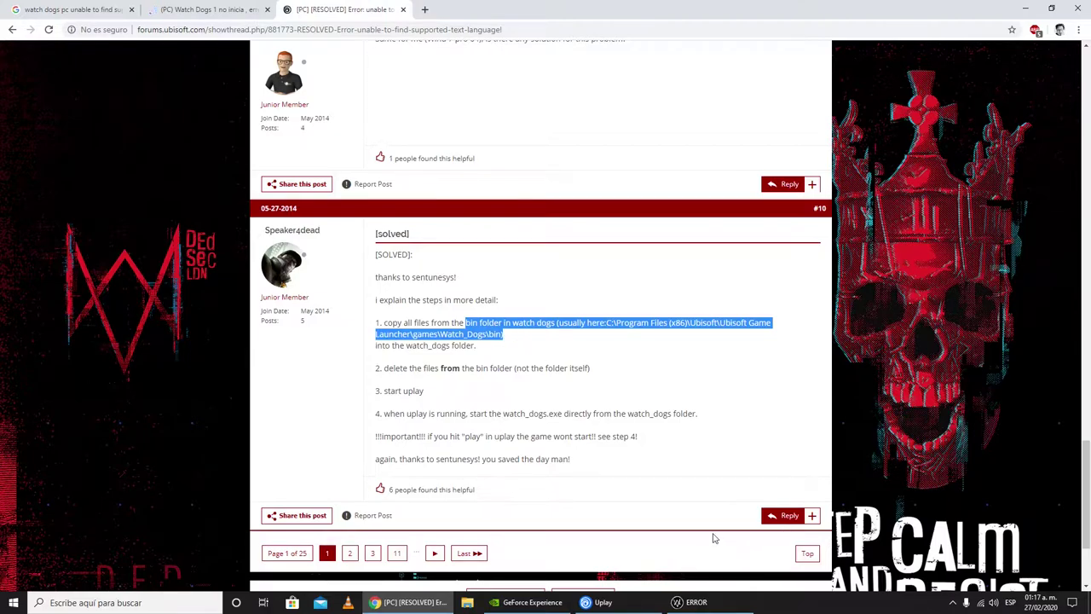
Step: Switch to File Explorer and copy all files from the bin folder into the parent Watch_Dogs folder
key(alt+Tab)
right_click(854, 114)
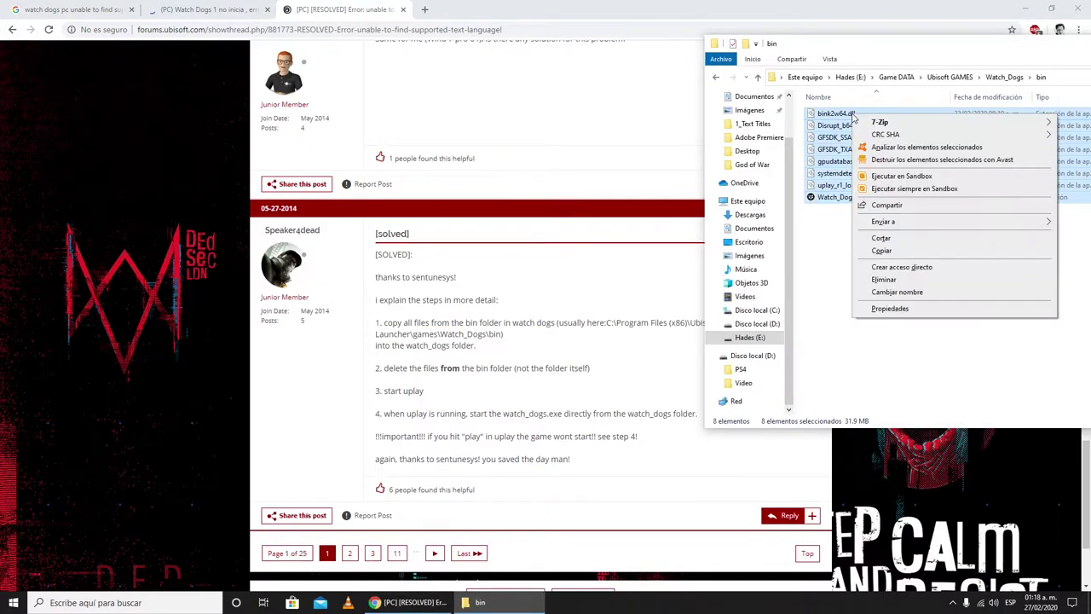
click(897, 250)
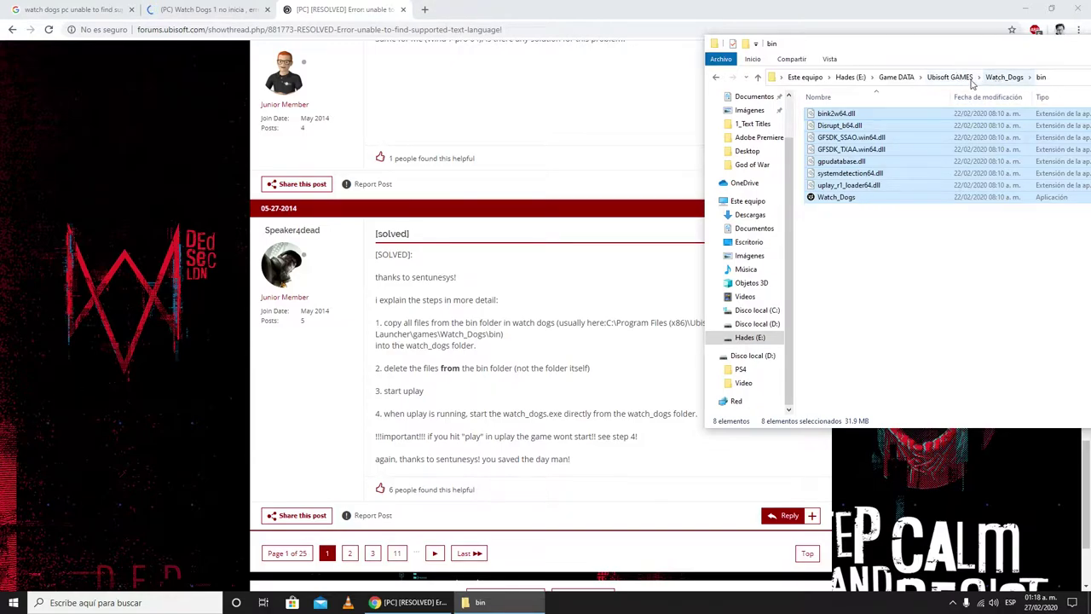
click(999, 78)
right_click(855, 248)
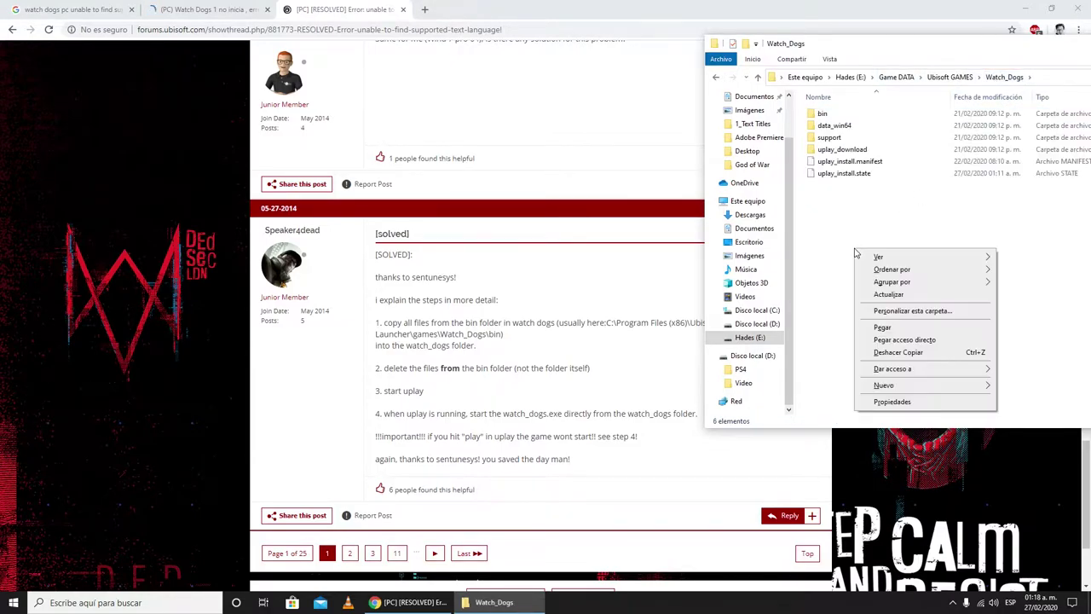
click(883, 328)
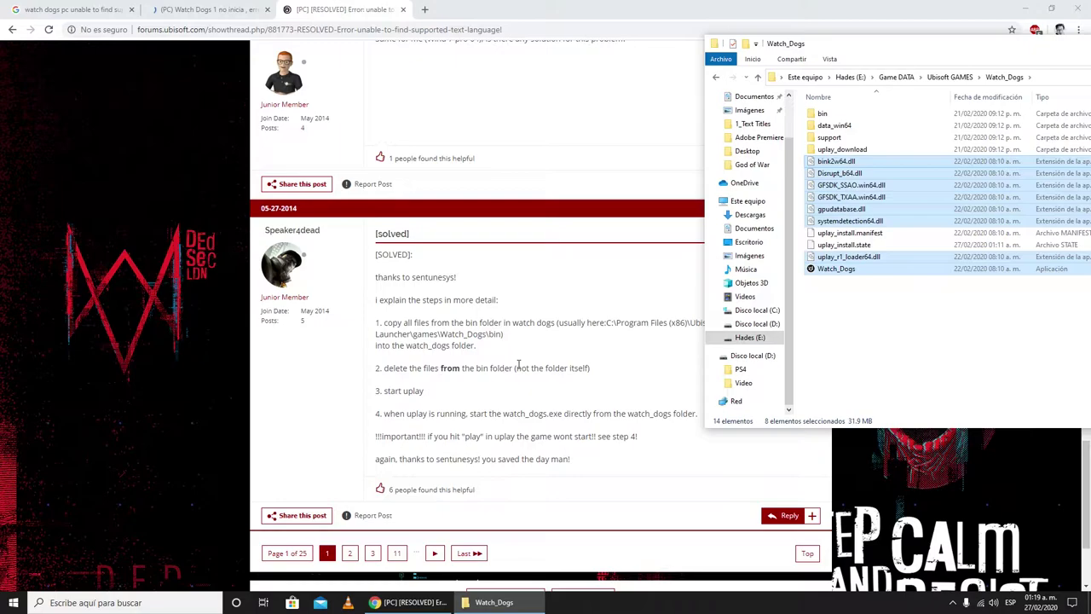
Step: Open the bin folder inside Watch_Dogs and delete all the files in it
click(858, 175)
click(827, 116)
double_click(827, 117)
drag(824, 303, 850, 120)
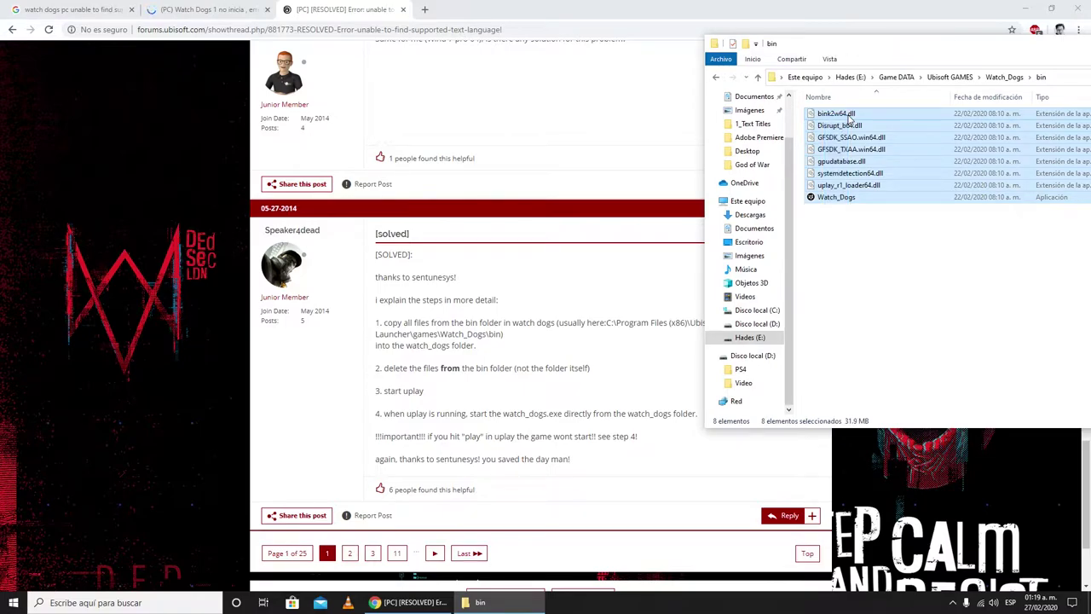
key(Delete)
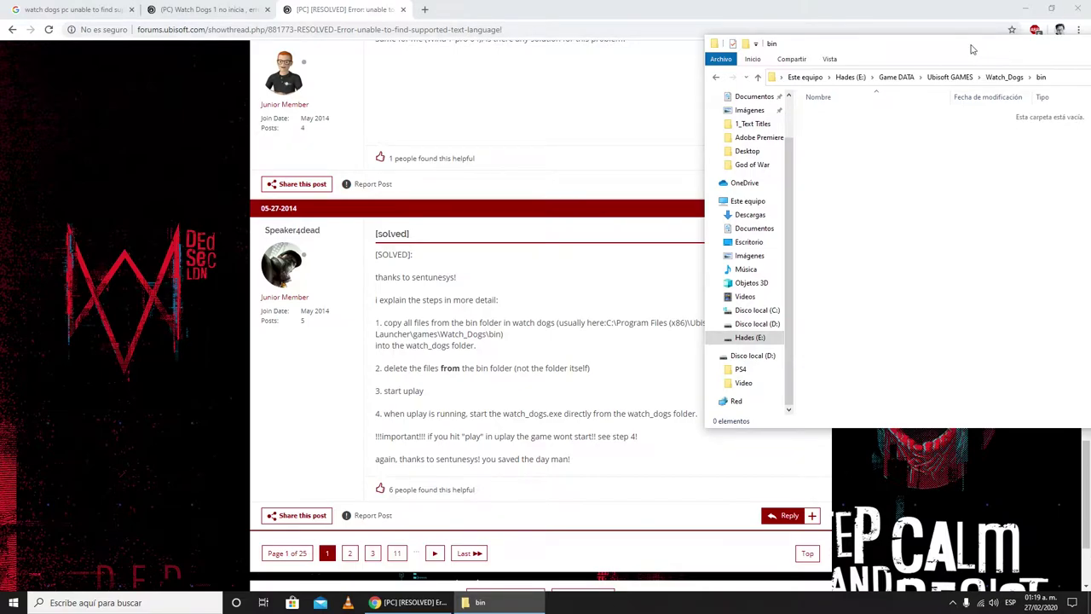
Step: Start Uplay from the desktop and recheck the remaining instructions of the forum solution in the browser
drag(981, 49, 536, 70)
click(1024, 10)
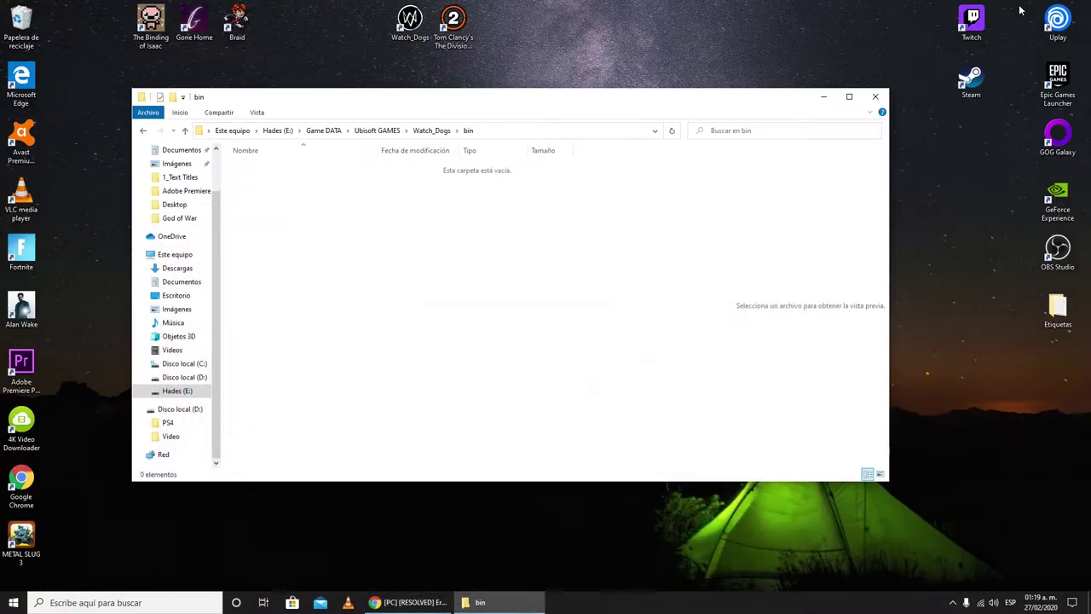
click(416, 602)
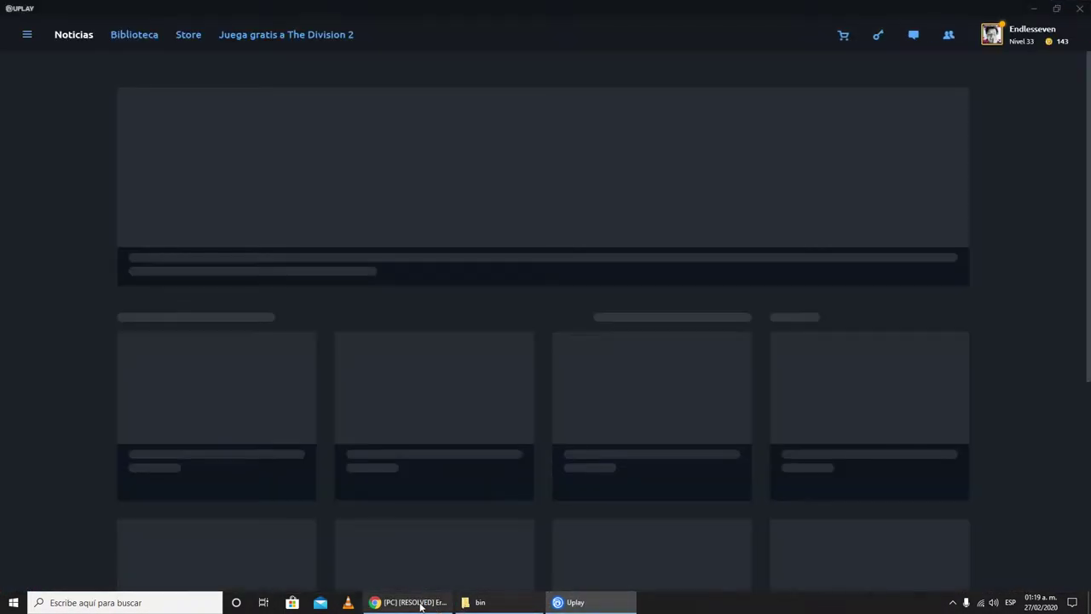
click(416, 602)
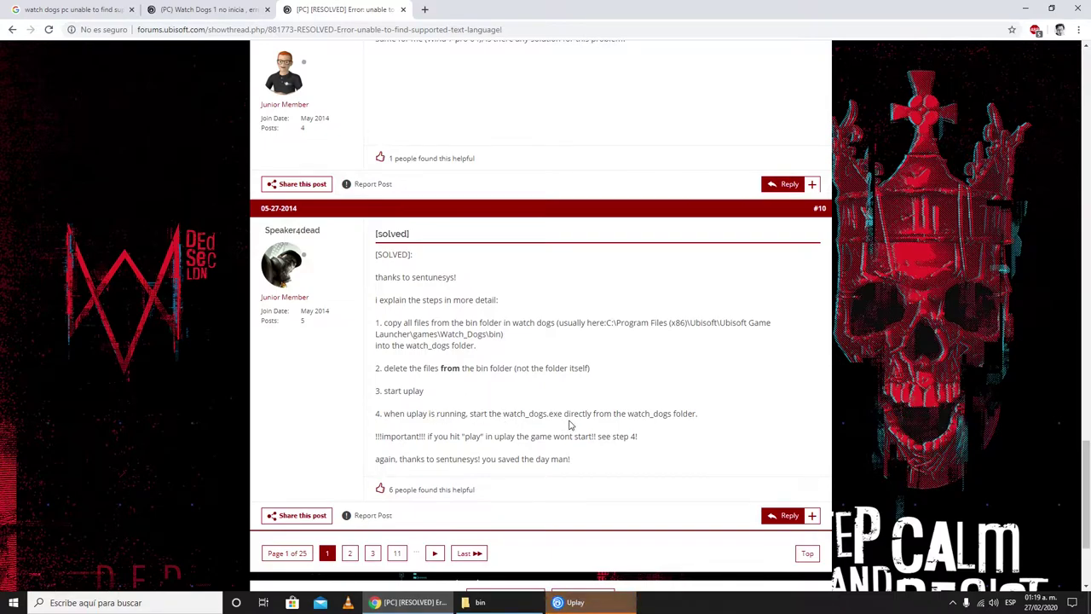
click(614, 607)
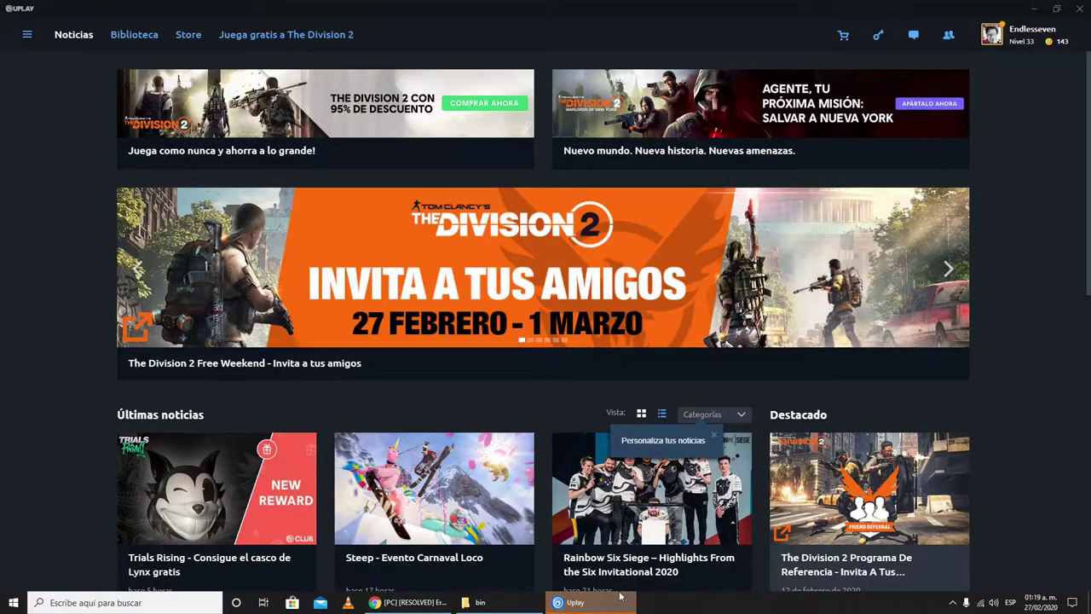
click(1039, 12)
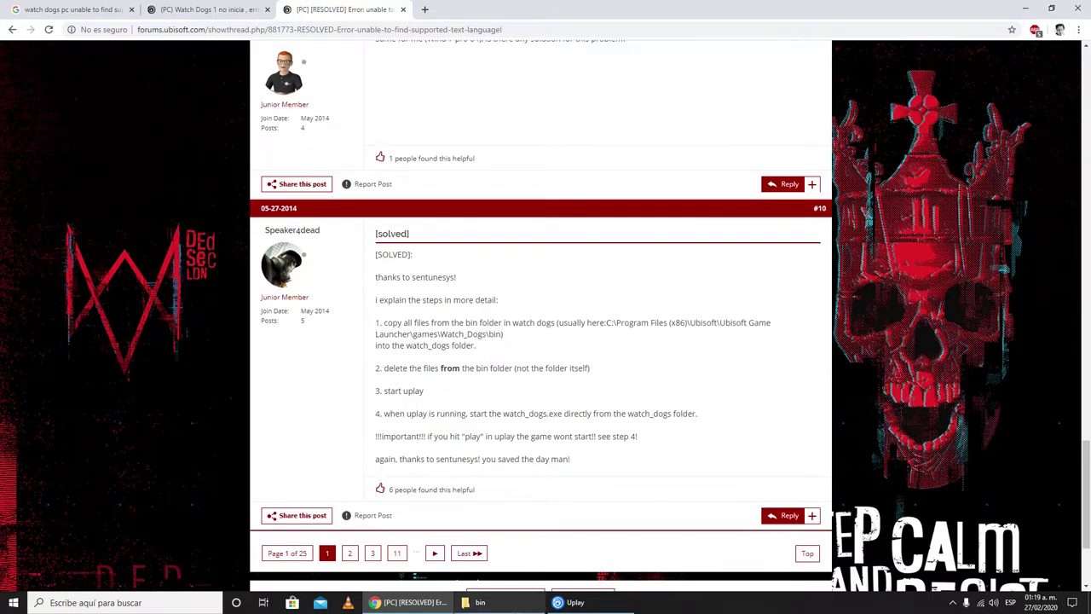
Step: Launch the Watch_Dogs application directly from the main Watch_Dogs folder, then minimize the Uplay window
click(468, 603)
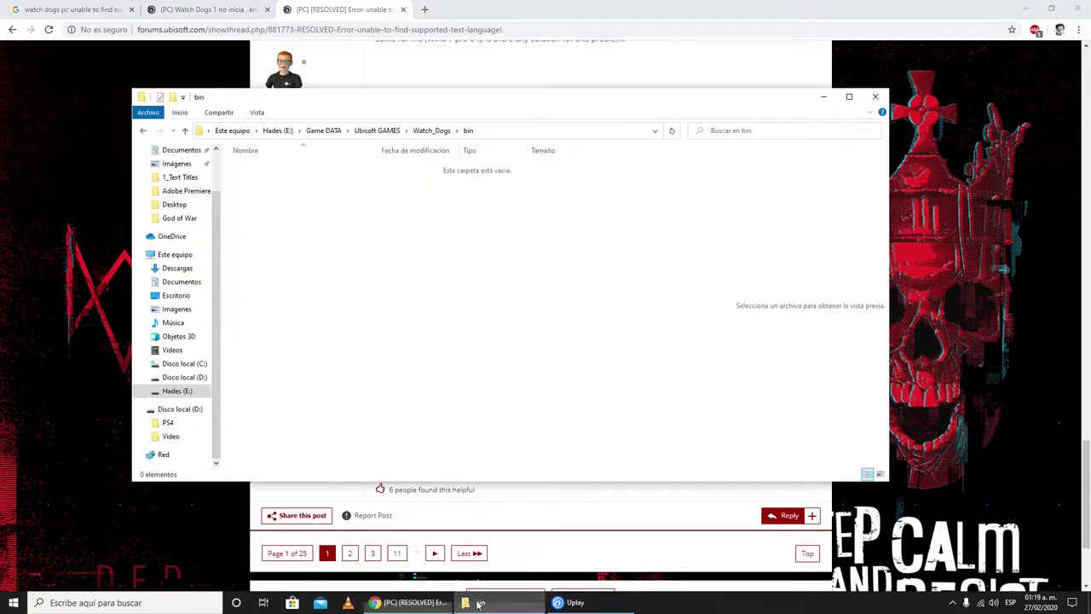
click(144, 130)
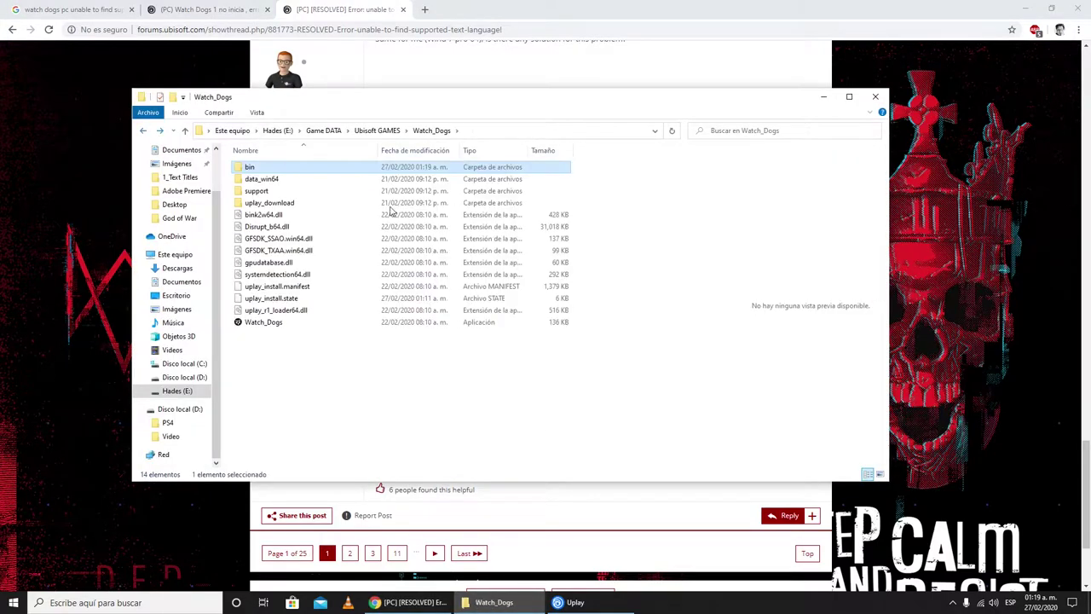
click(265, 324)
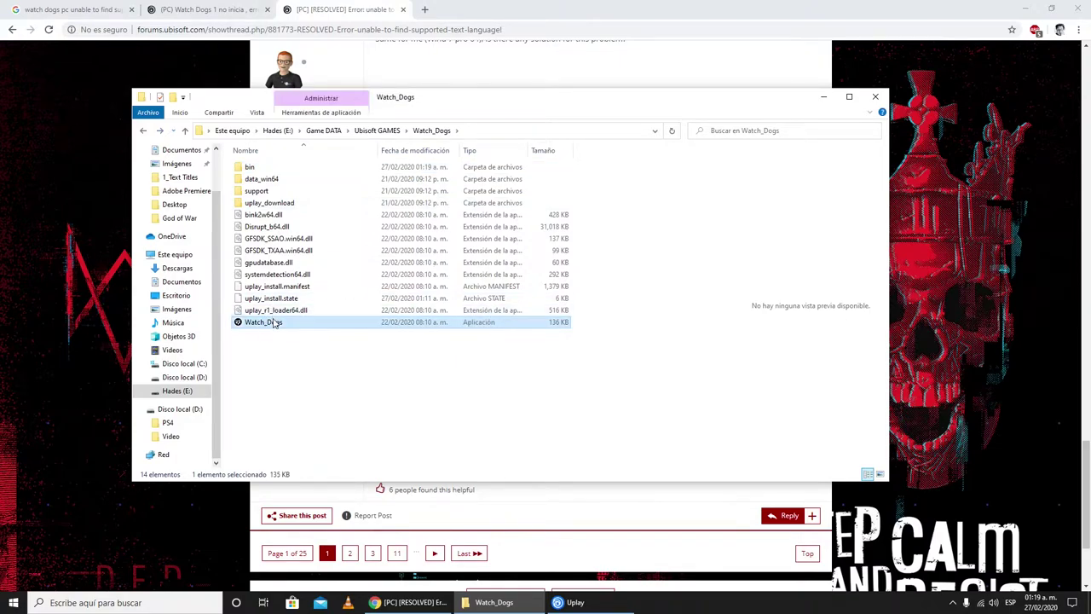
click(1026, 8)
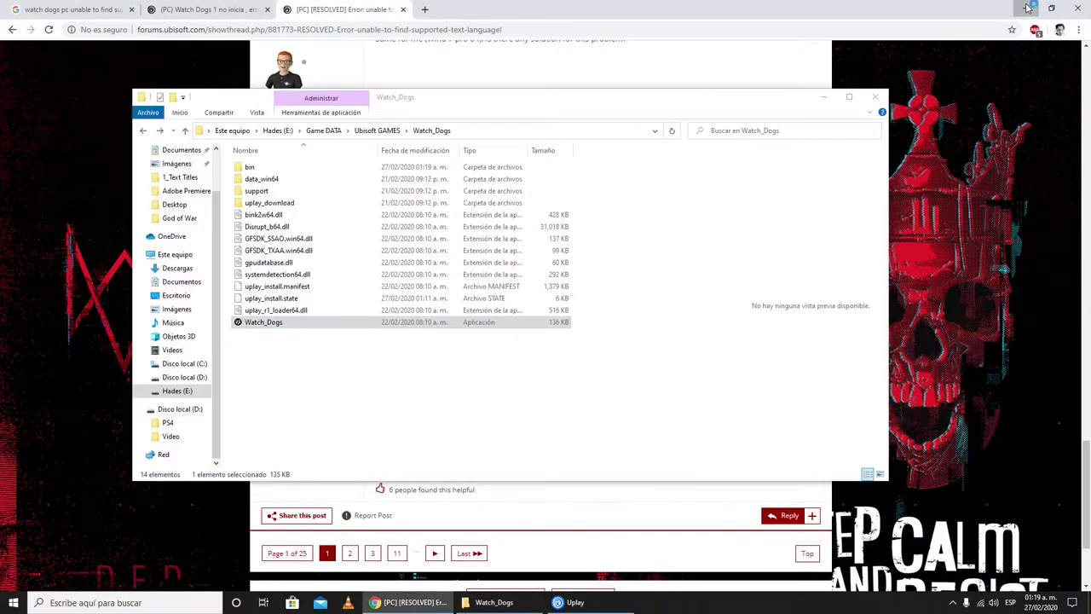
drag(780, 98, 813, 108)
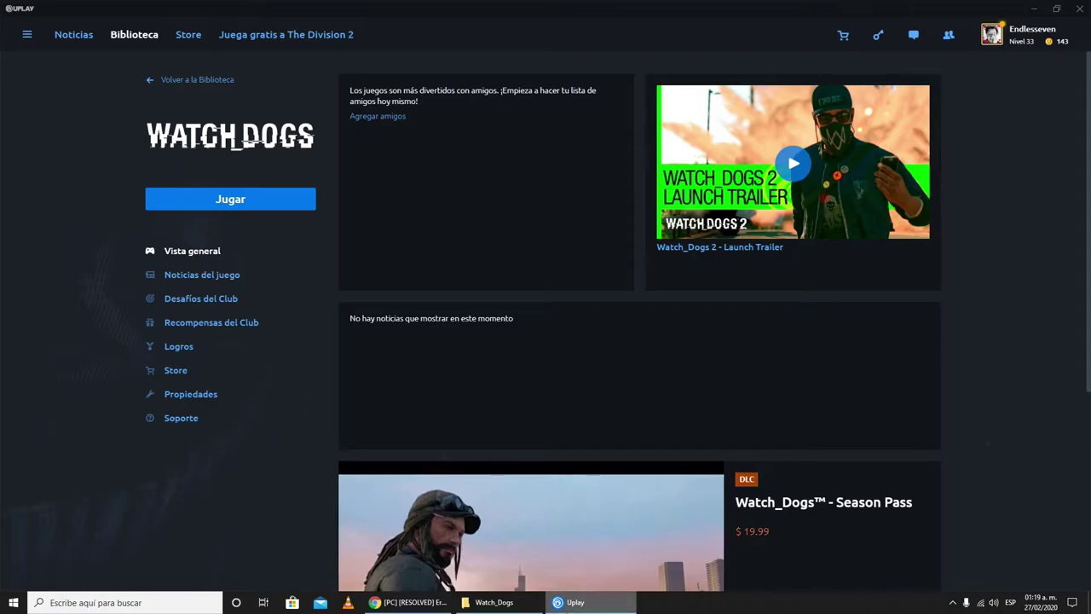
click(1035, 8)
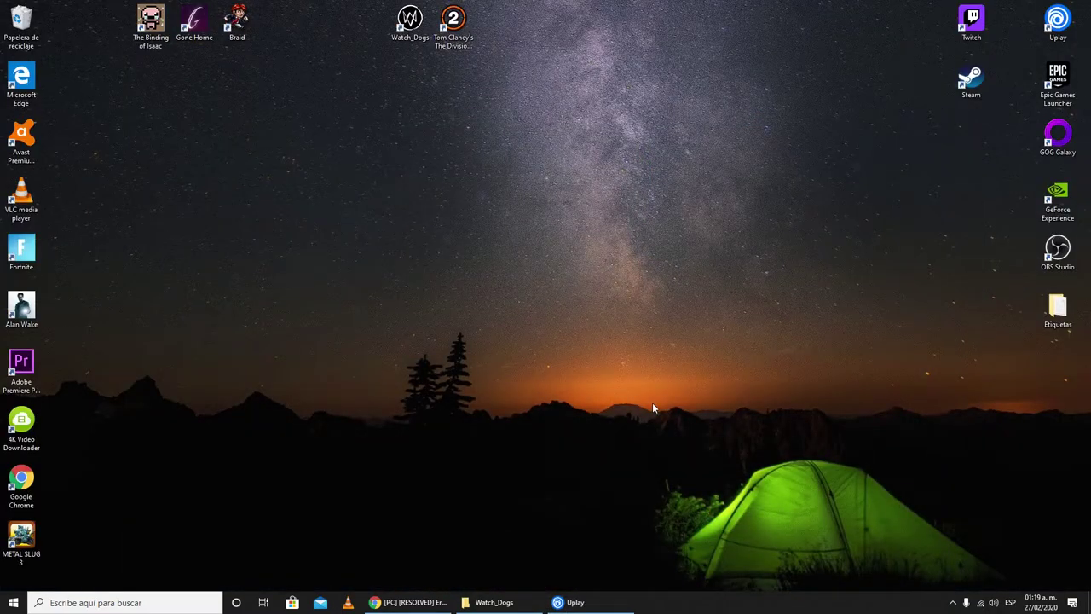
Step: Check the contents of the uplay_download, bin and Ubisoft GAMES folders, then reopen the Watch_Dogs folder in File Explorer
click(494, 602)
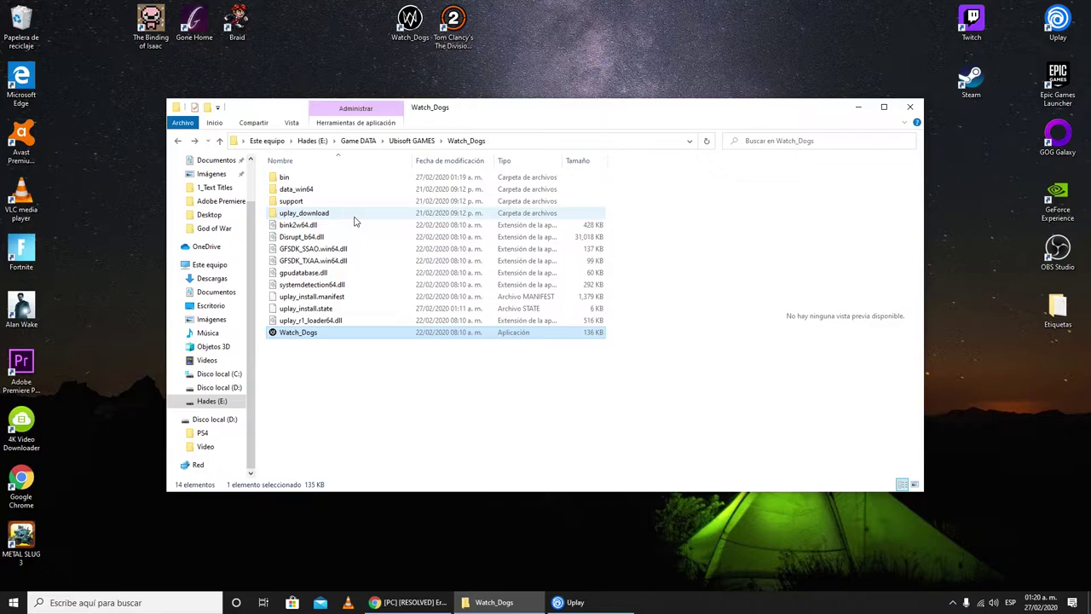
double_click(313, 215)
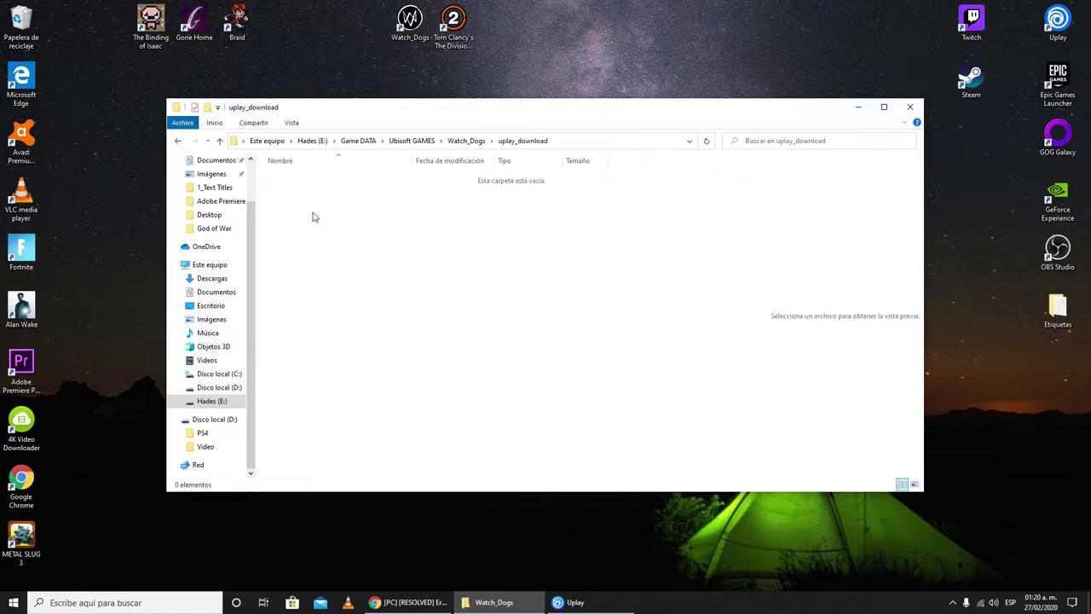
click(177, 141)
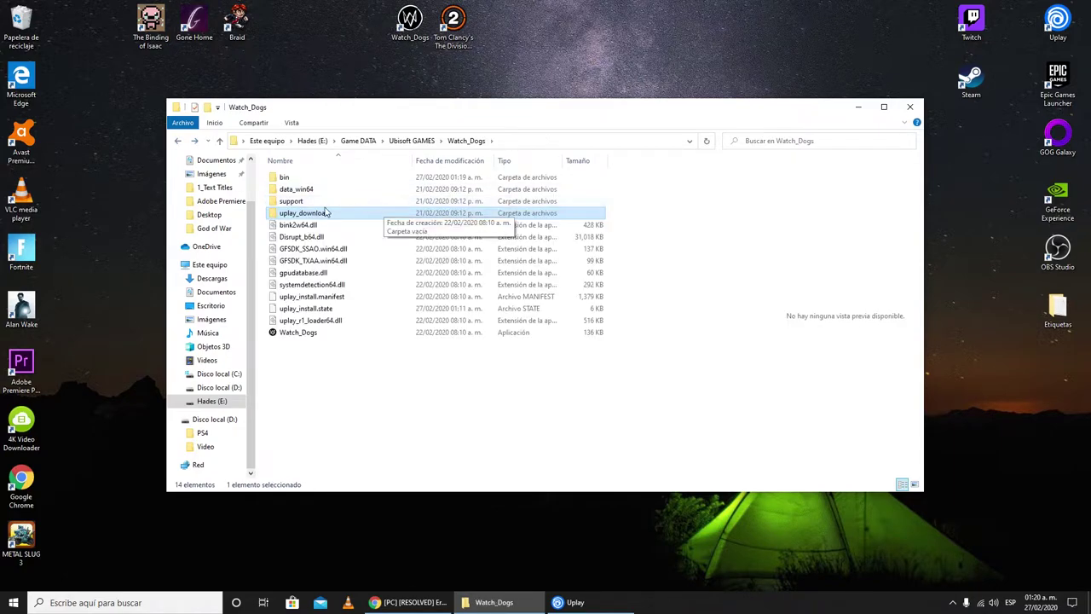
click(180, 144)
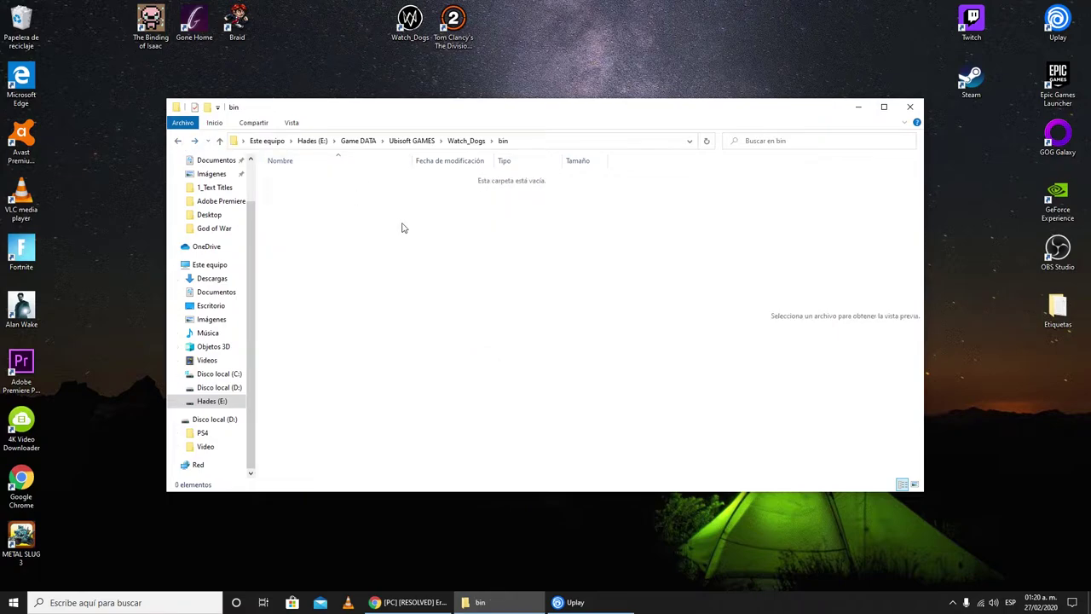
click(411, 140)
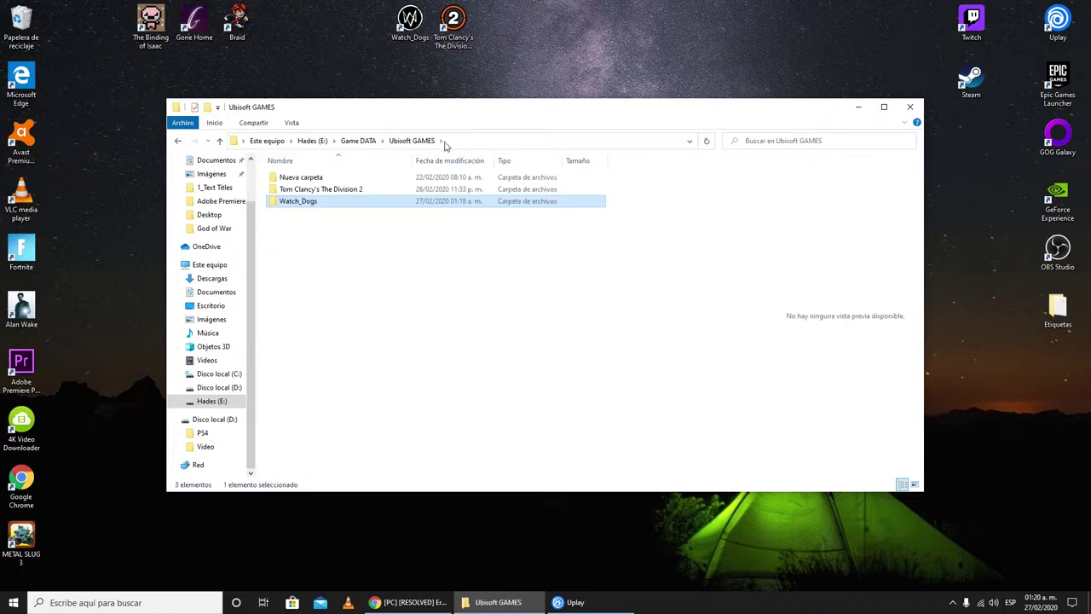
double_click(329, 203)
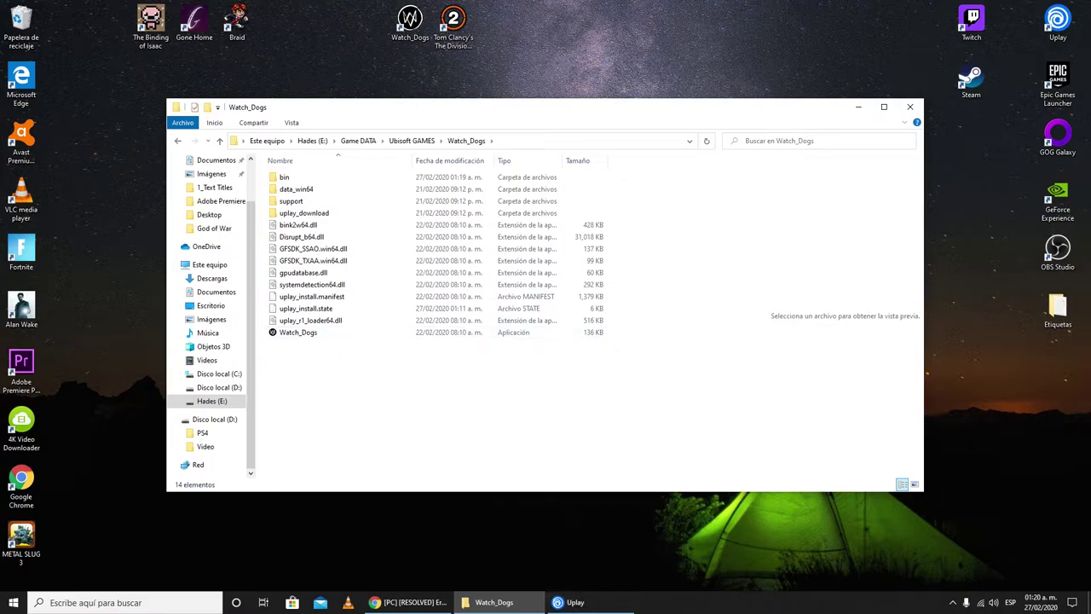
Step: Switch to Uplay and try to start Watch_Dogs from its game page
click(589, 602)
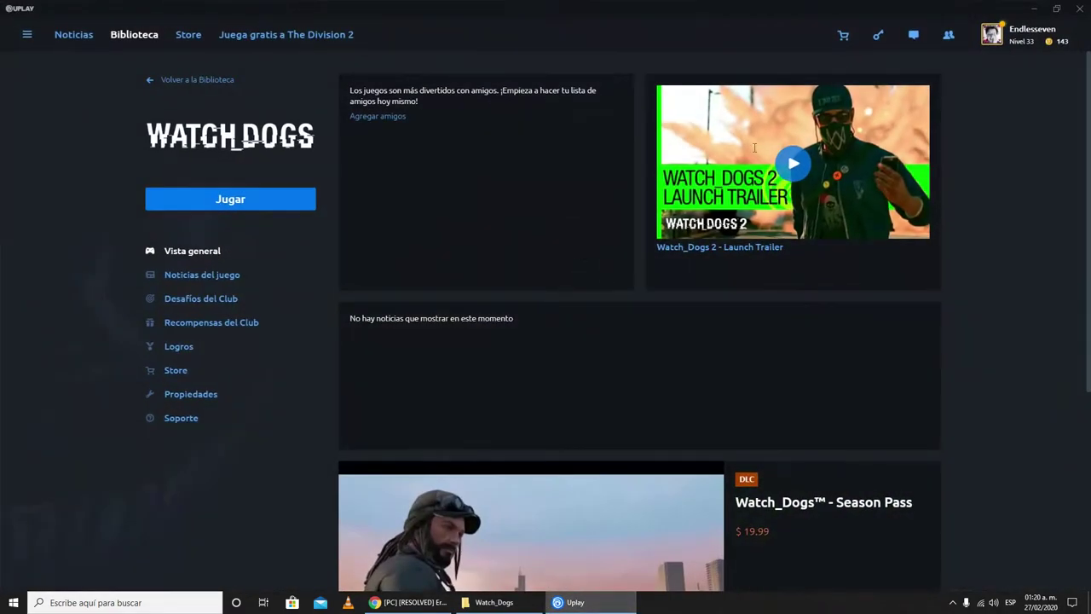
click(230, 199)
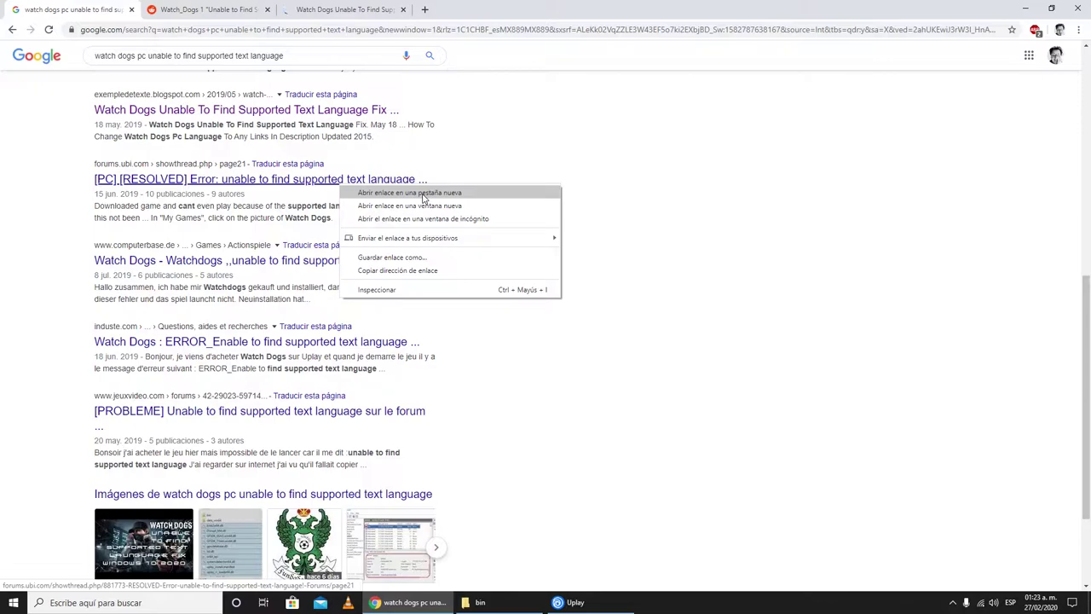
Step: Open the forums.ubi.com "[PC] [RESOLVED]" result in a new tab and read the numbered fix in the Reddit thread's comments
click(426, 195)
click(207, 9)
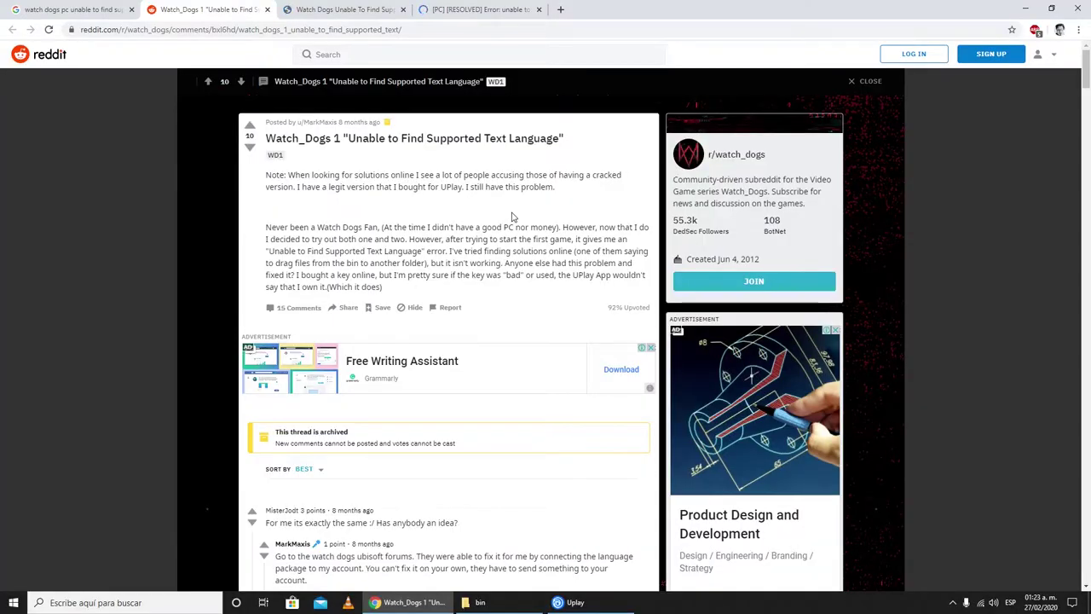
scroll(512, 216, down, 7)
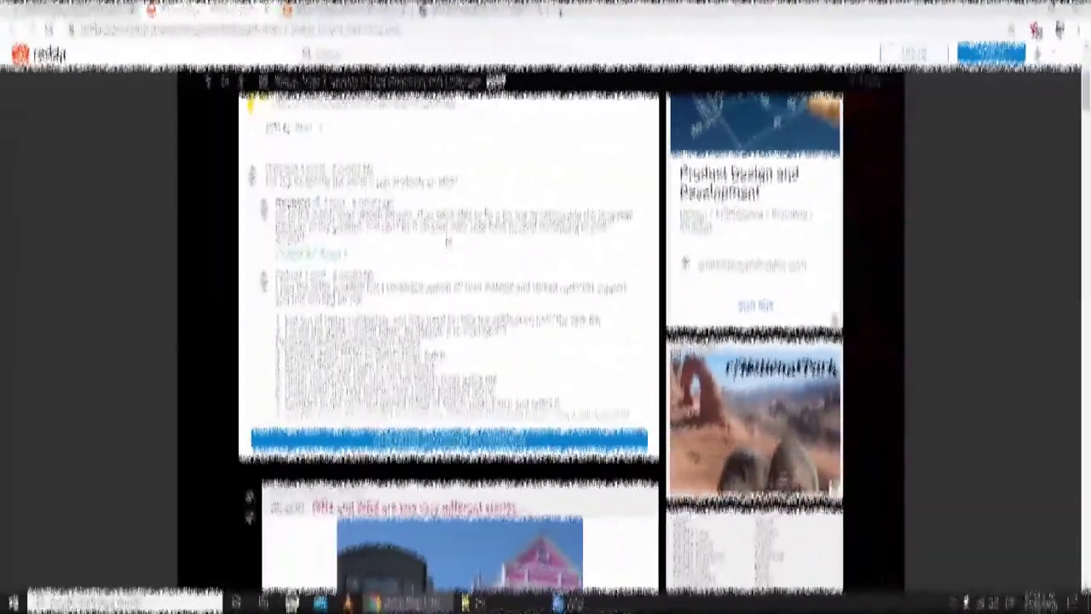
scroll(579, 230, down, 1)
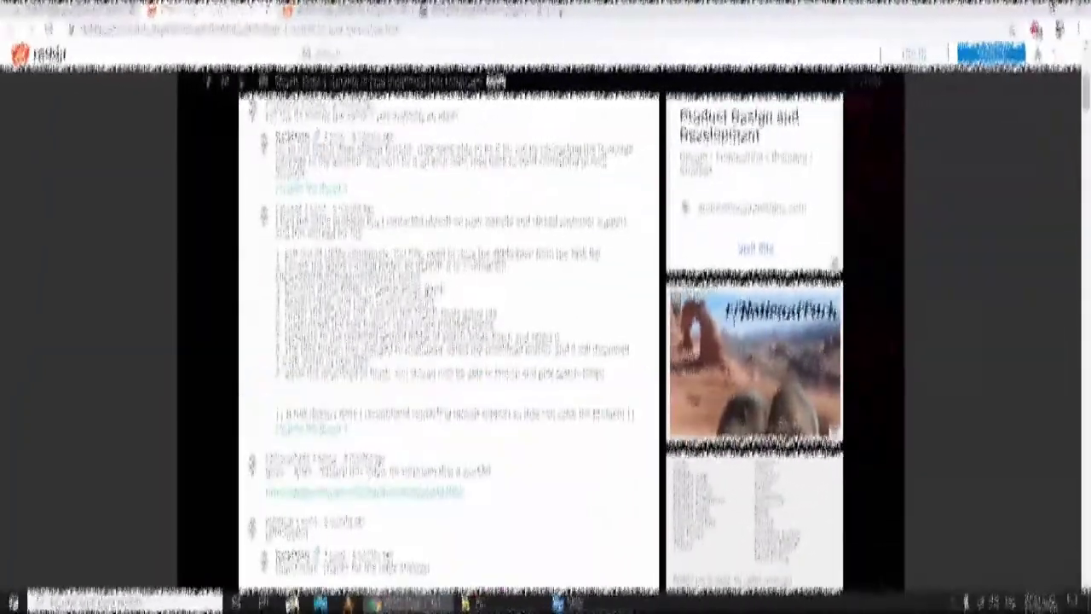
drag(383, 220, 621, 220)
drag(300, 254, 439, 253)
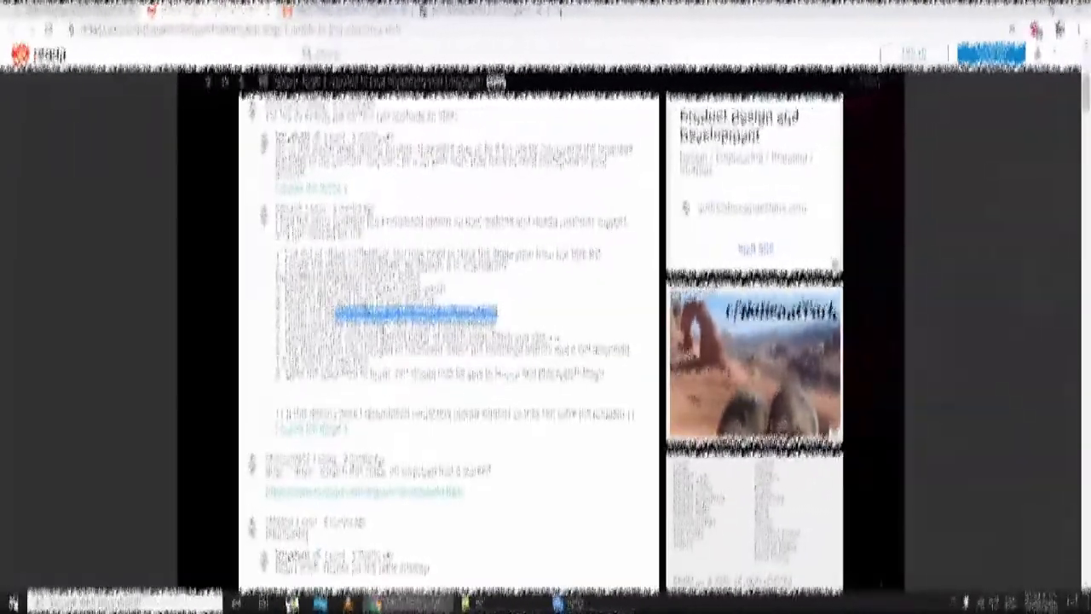
click(343, 356)
Step: Copy the folder name Watch_Dogs_Patch from the third instruction of the Reddit comment
drag(375, 291, 445, 290)
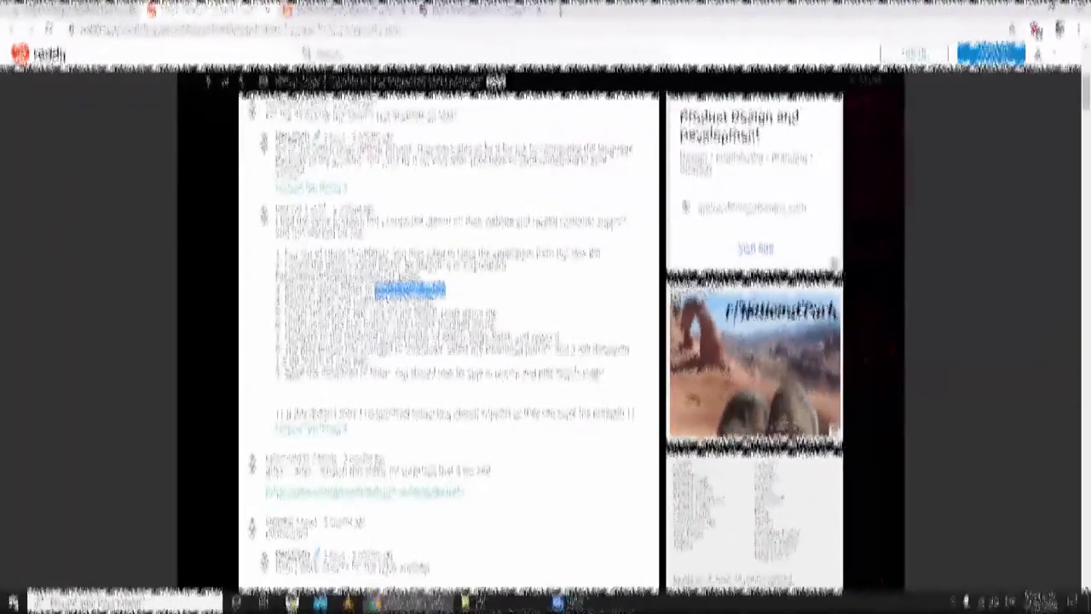
right_click(379, 291)
click(411, 300)
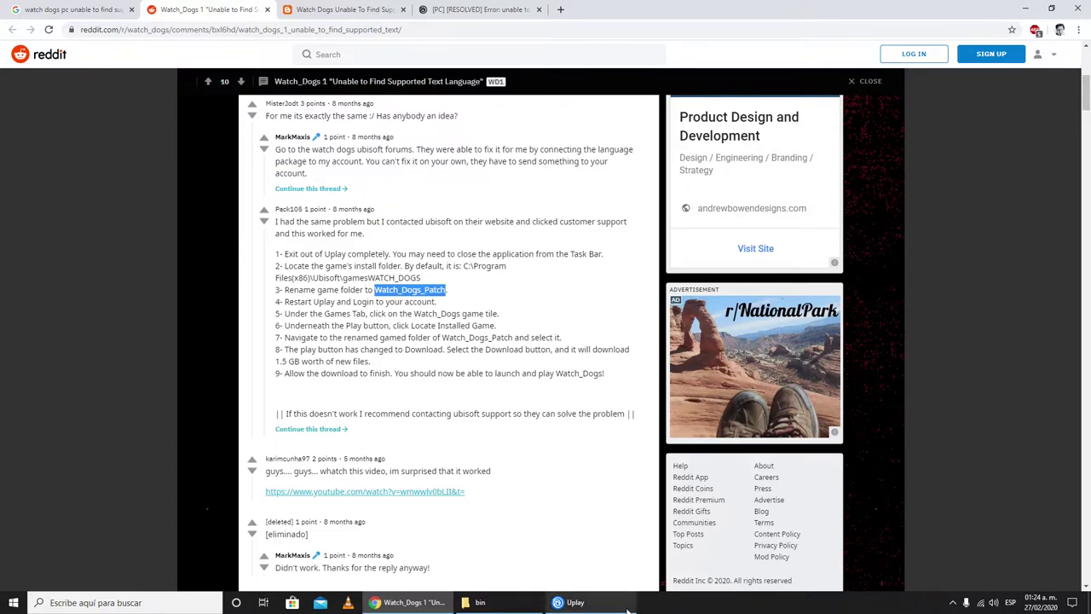
Step: Close the Uplay window and quit Uplay completely so it no longer runs in the background
click(575, 602)
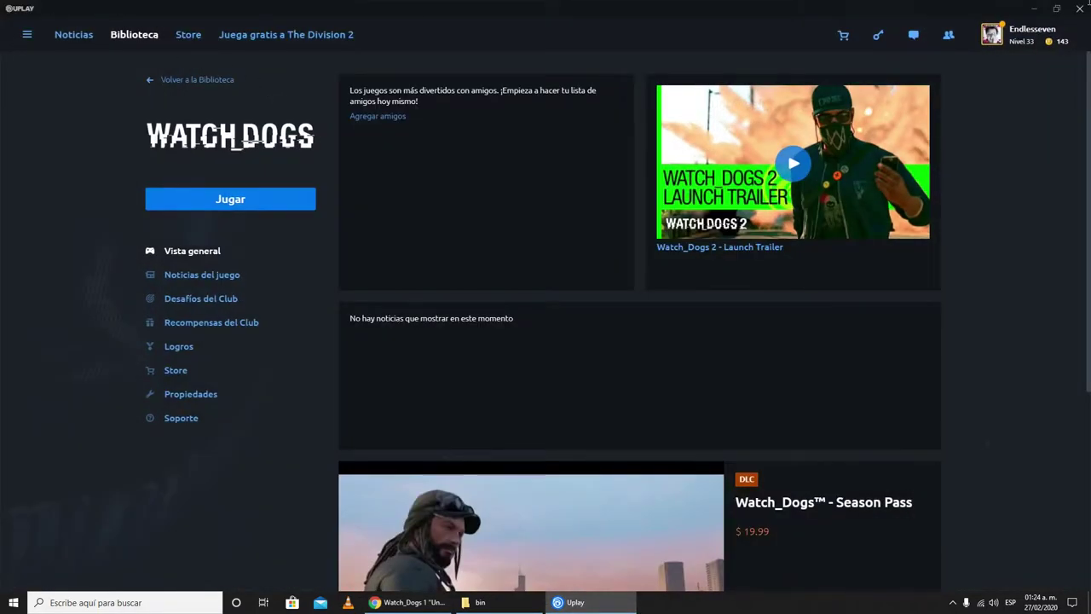
click(1077, 9)
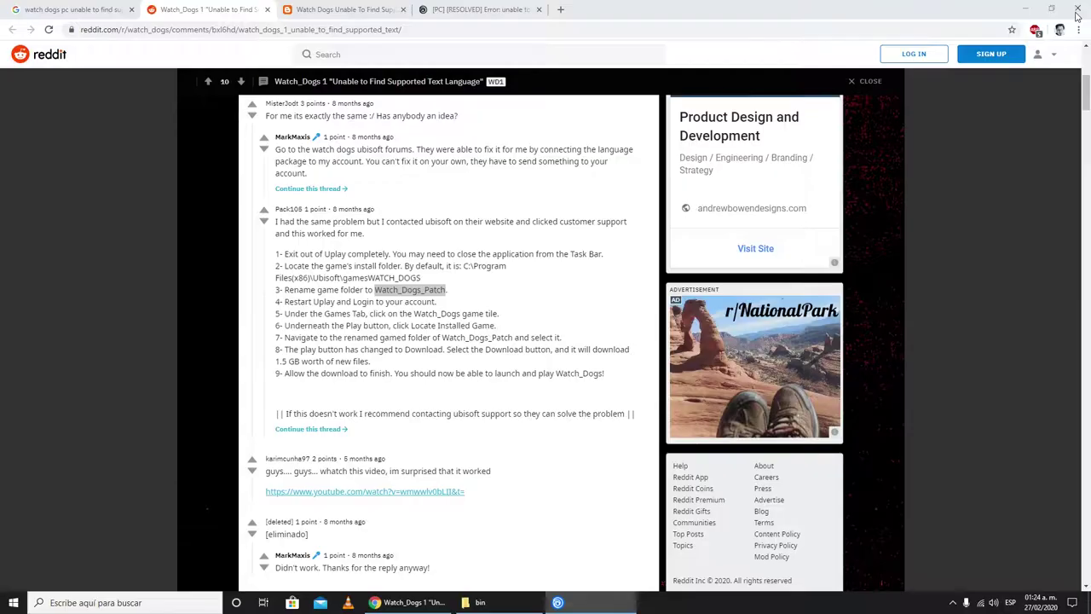
click(953, 602)
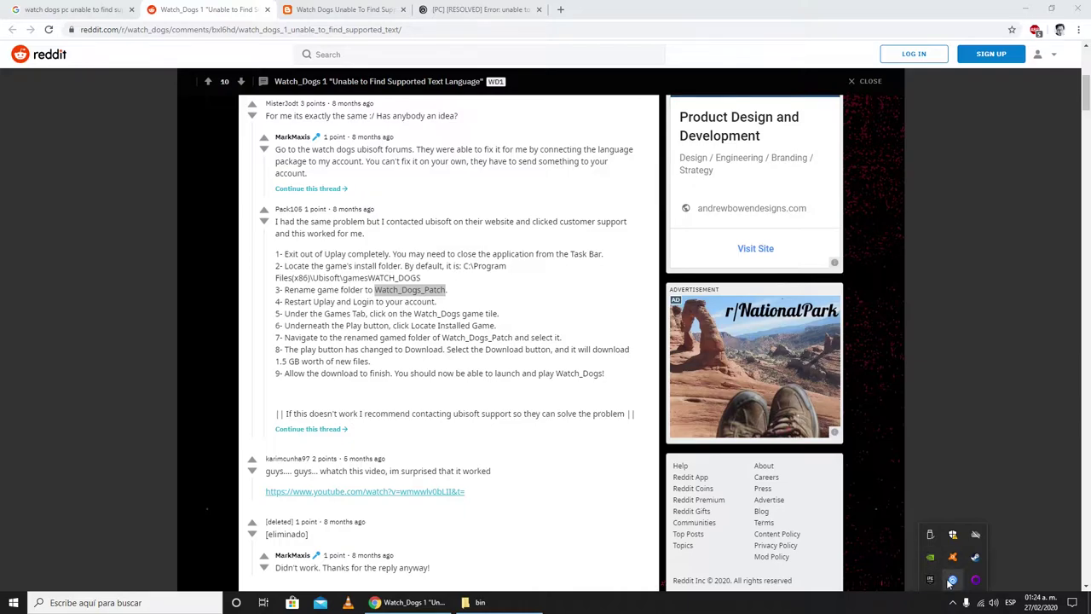
right_click(951, 580)
click(990, 571)
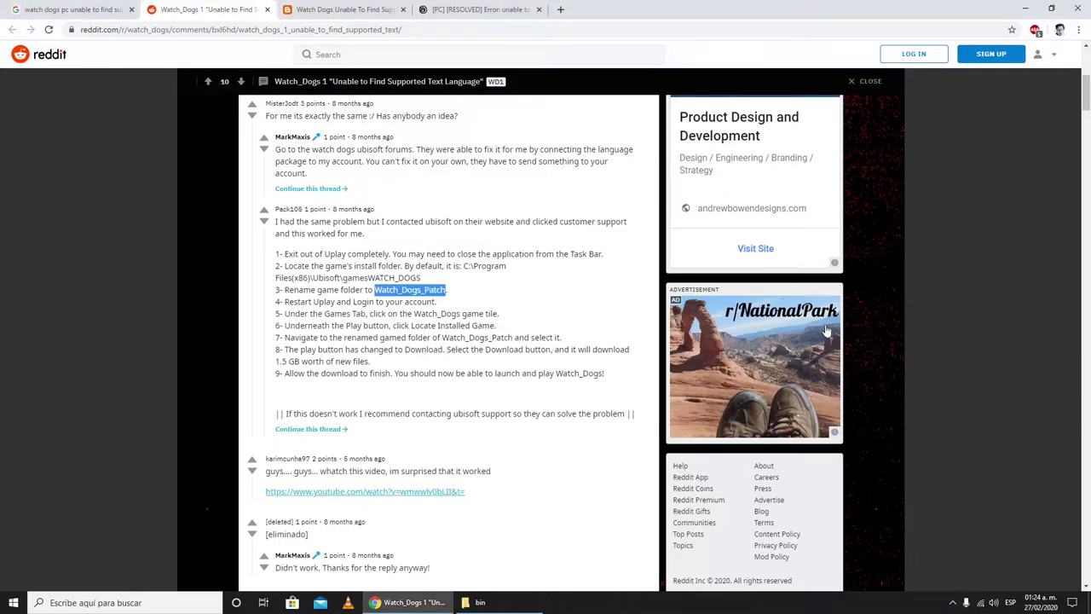
Step: Minimize the browser, switch to the File Explorer window and go back from the bin folder to the Ubisoft GAMES folder
click(1029, 9)
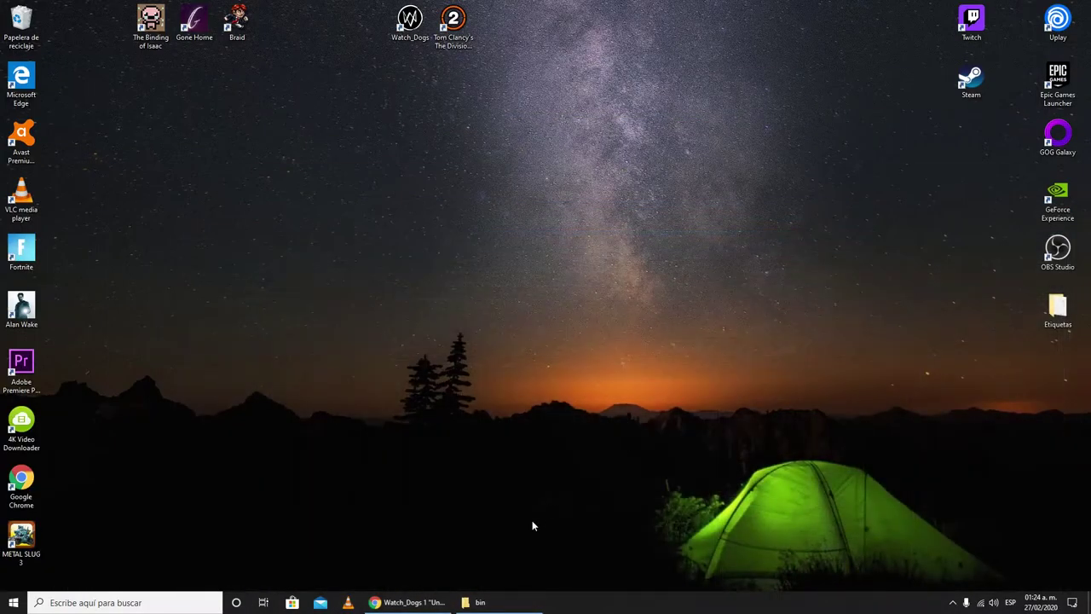
click(515, 602)
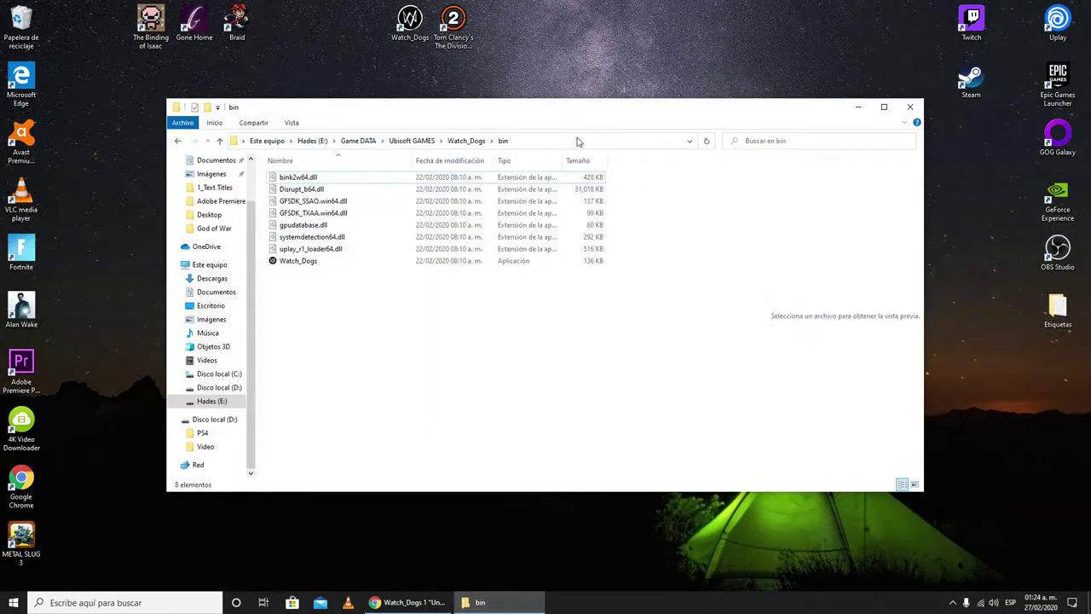
click(177, 141)
click(177, 140)
click(194, 140)
click(194, 141)
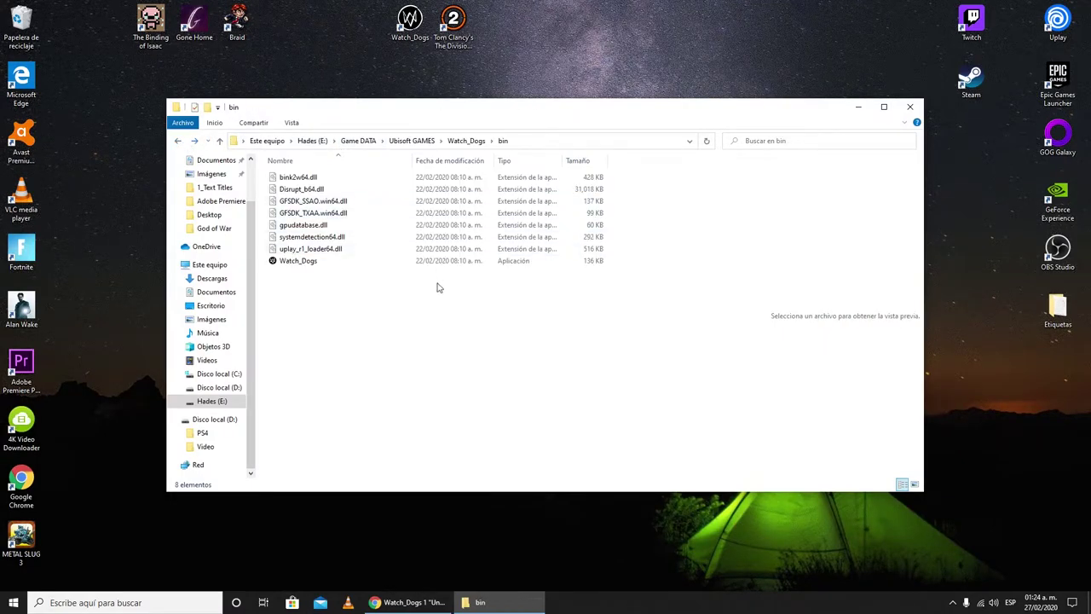
click(179, 141)
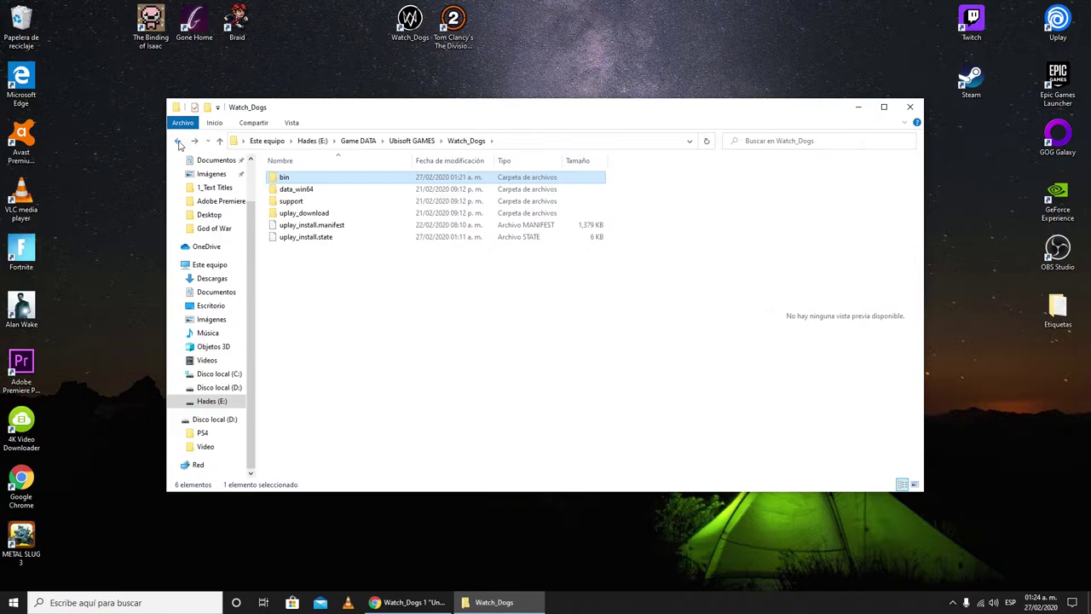
click(178, 142)
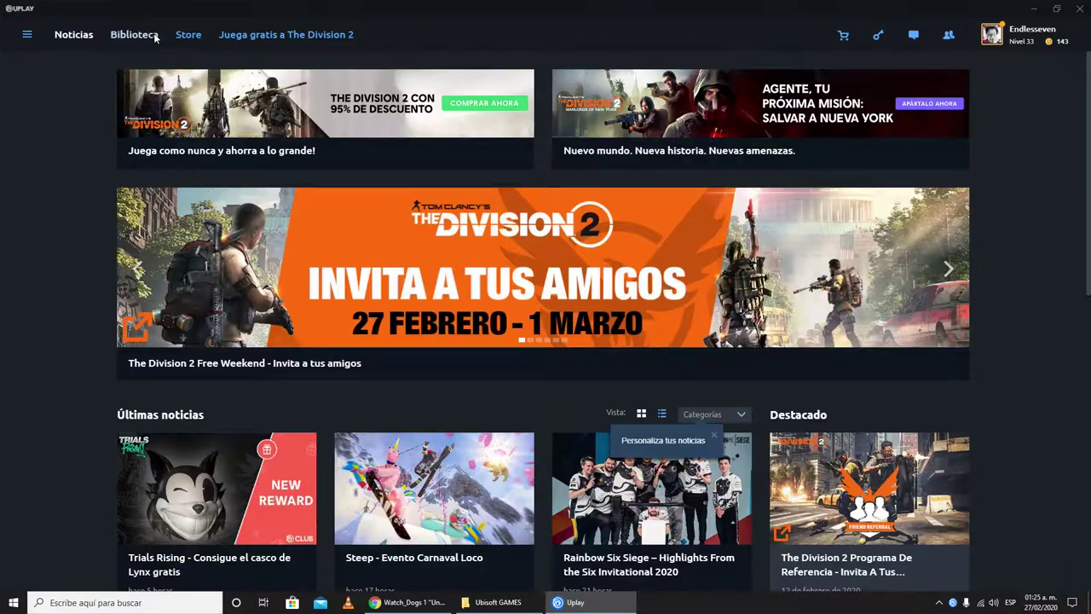
Step: Open the Watch_Dogs page from the Uplay library and start locating the installed game
click(145, 35)
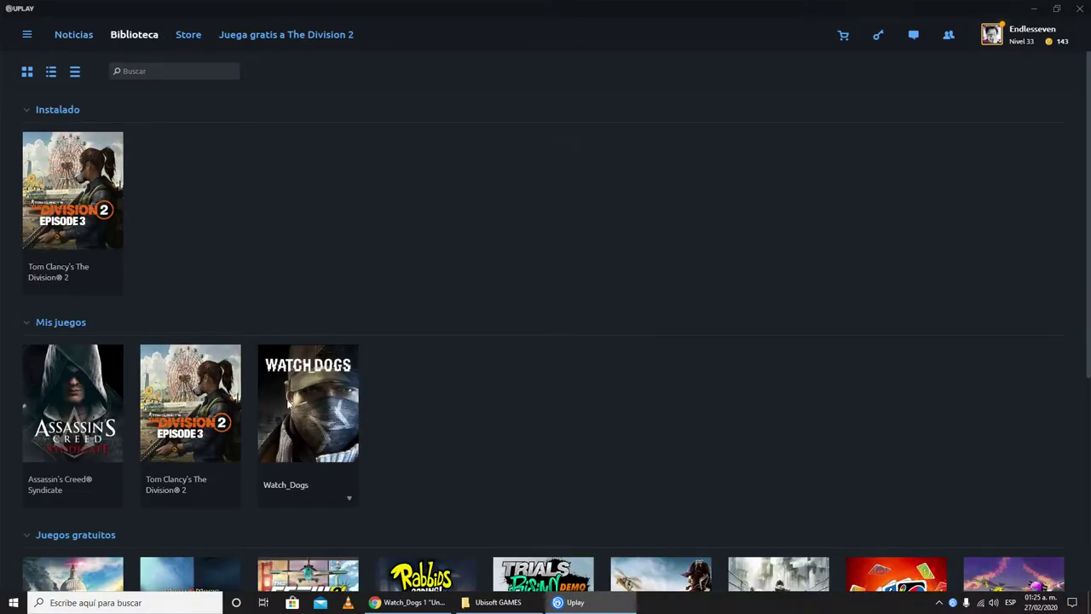
click(291, 405)
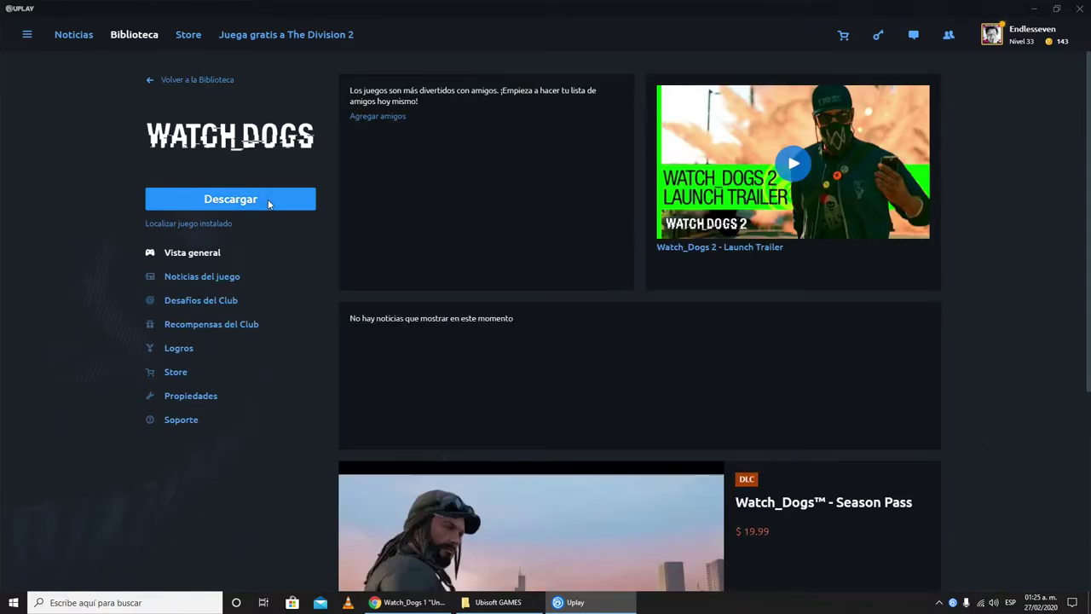
click(219, 224)
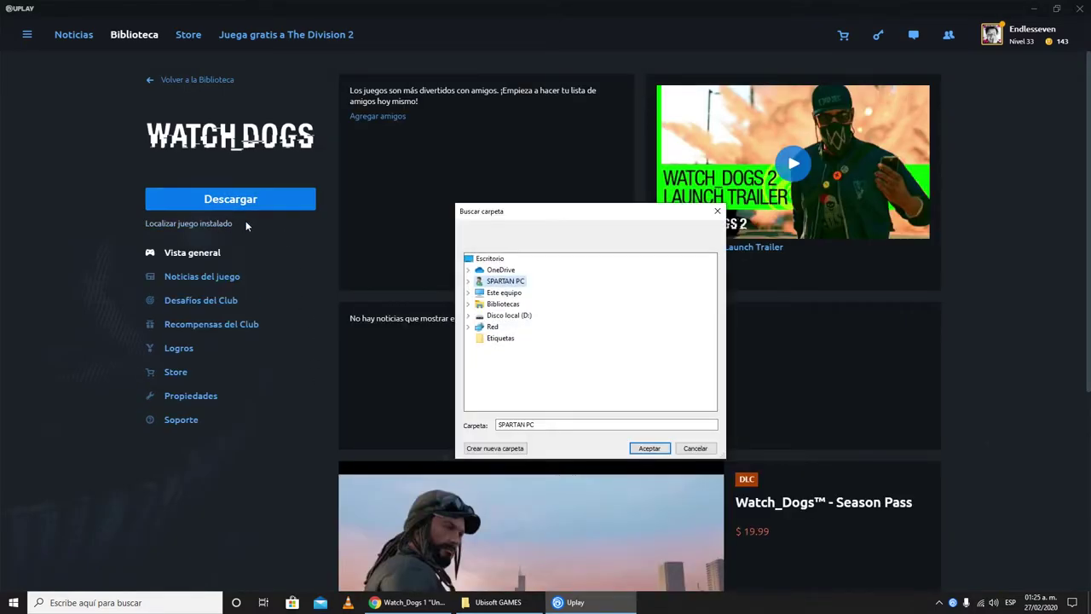
click(468, 282)
scroll(540, 365, down, 4)
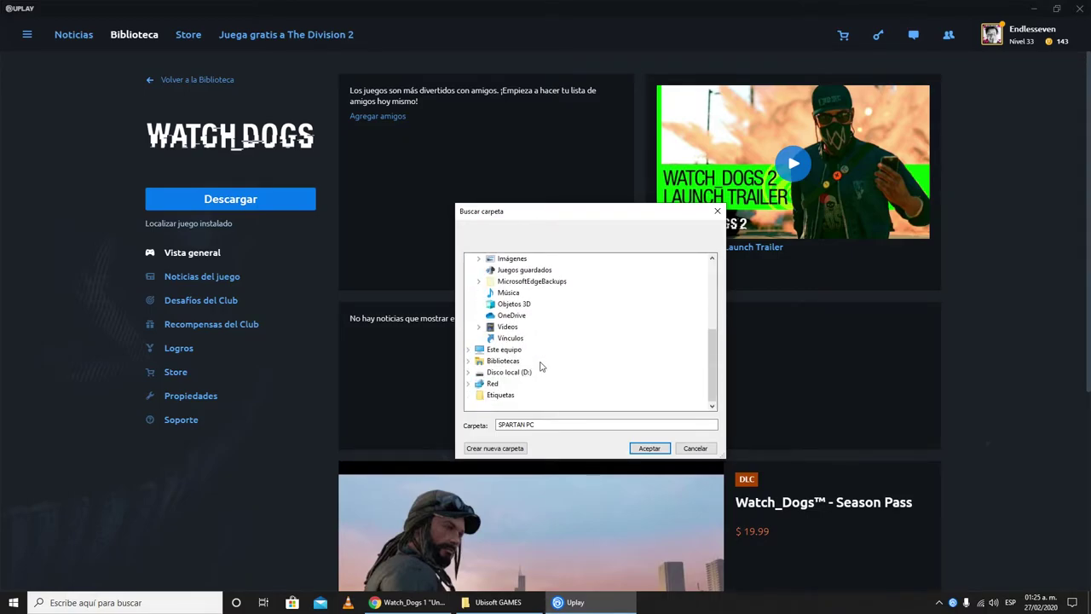
scroll(528, 347, up, 4)
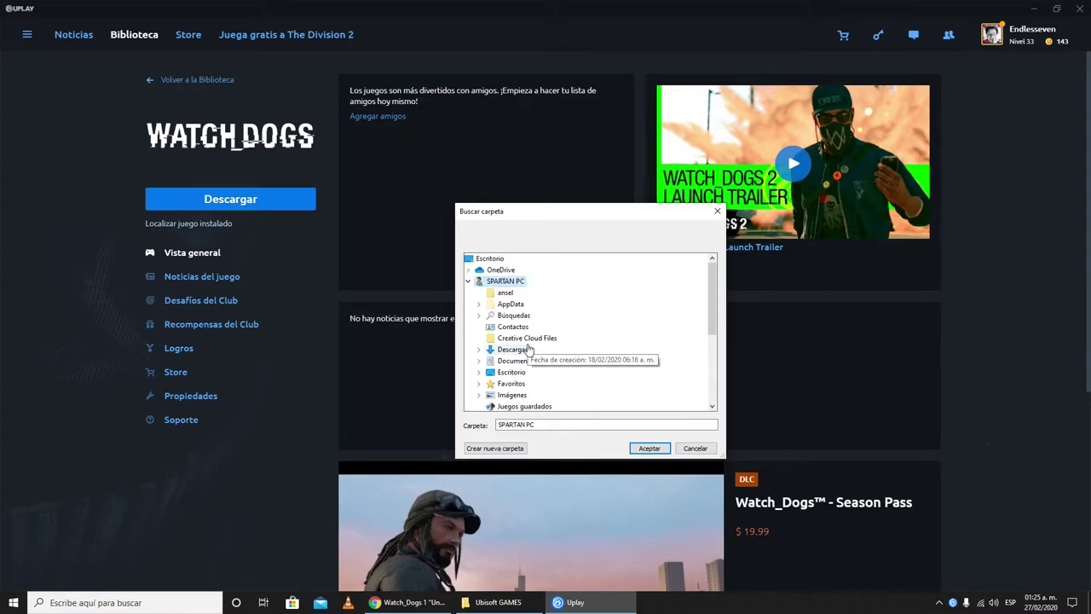
scroll(527, 347, down, 4)
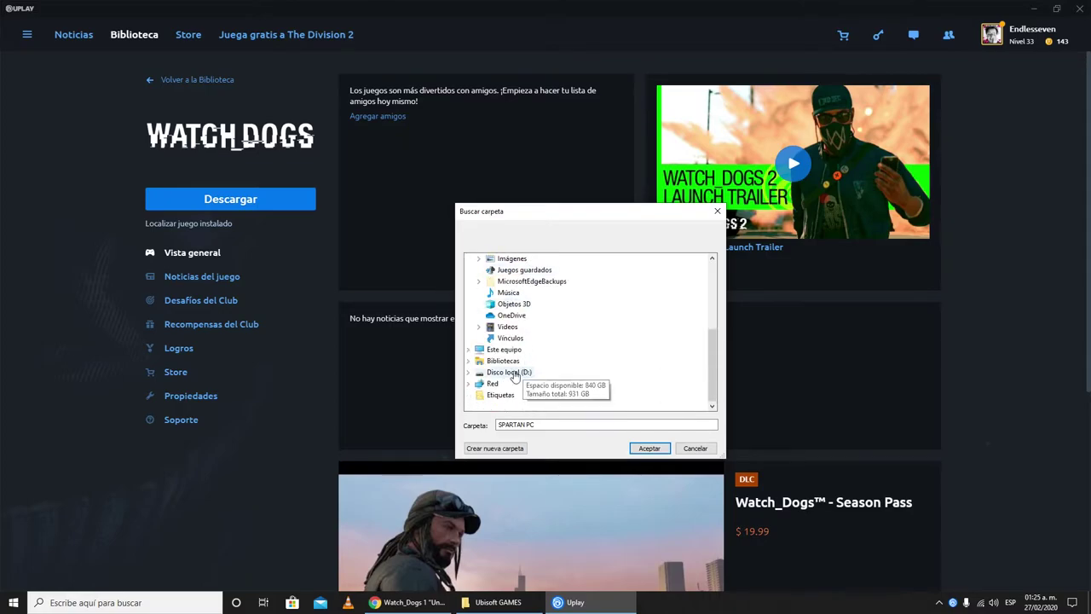
click(468, 373)
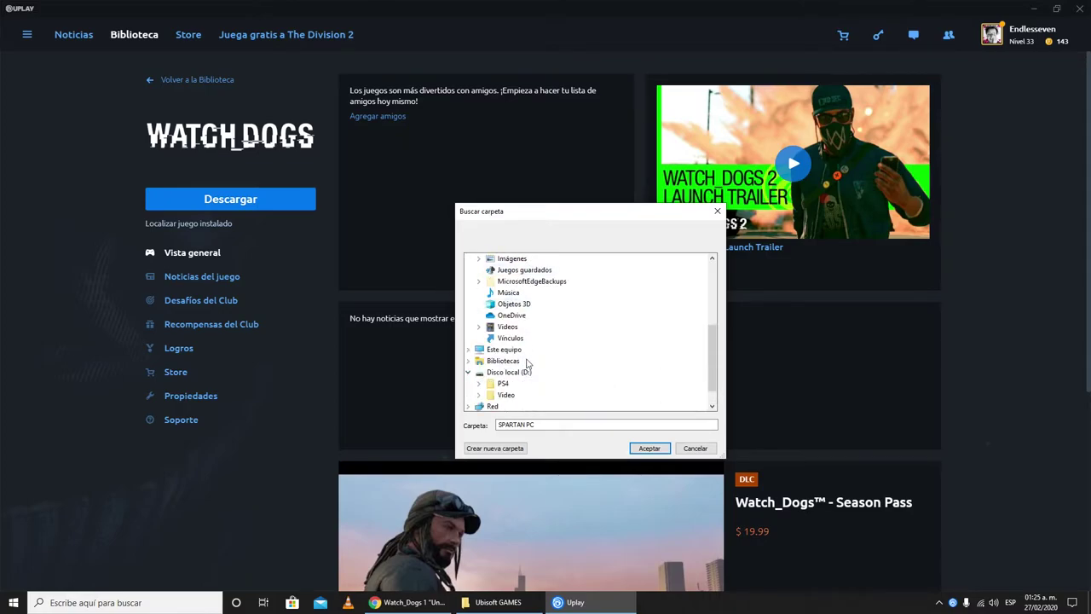
Step: Choose the Watch_Dogs_Patch folder in Game DATA > Ubisoft GAMES on Hades (E:) as the installed game and allow Uplay Service to make changes
click(468, 349)
scroll(587, 347, down, 2)
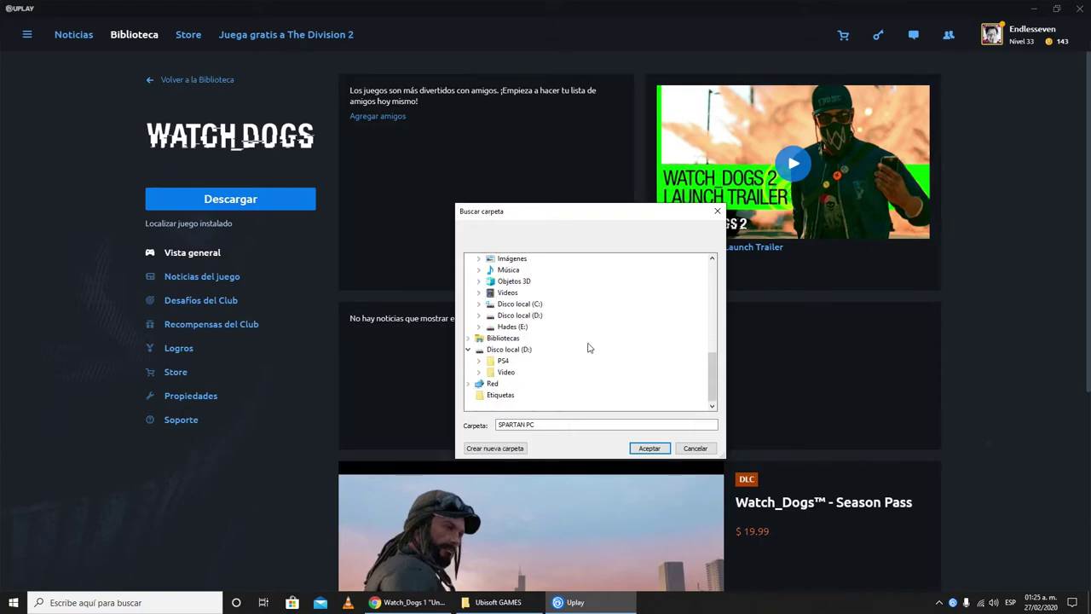
click(588, 346)
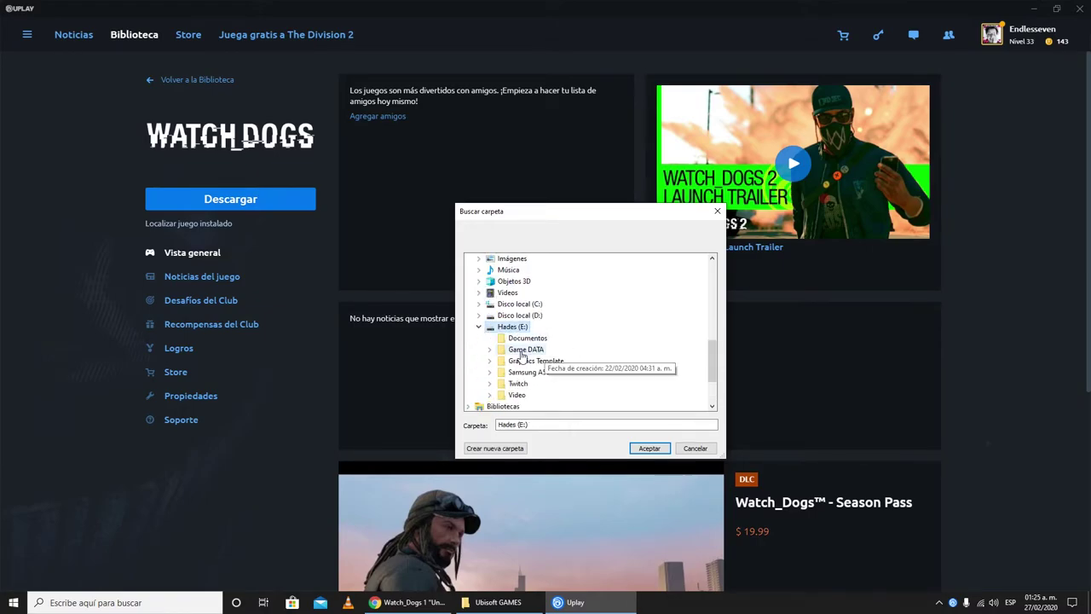
double_click(526, 349)
scroll(591, 360, down, 1)
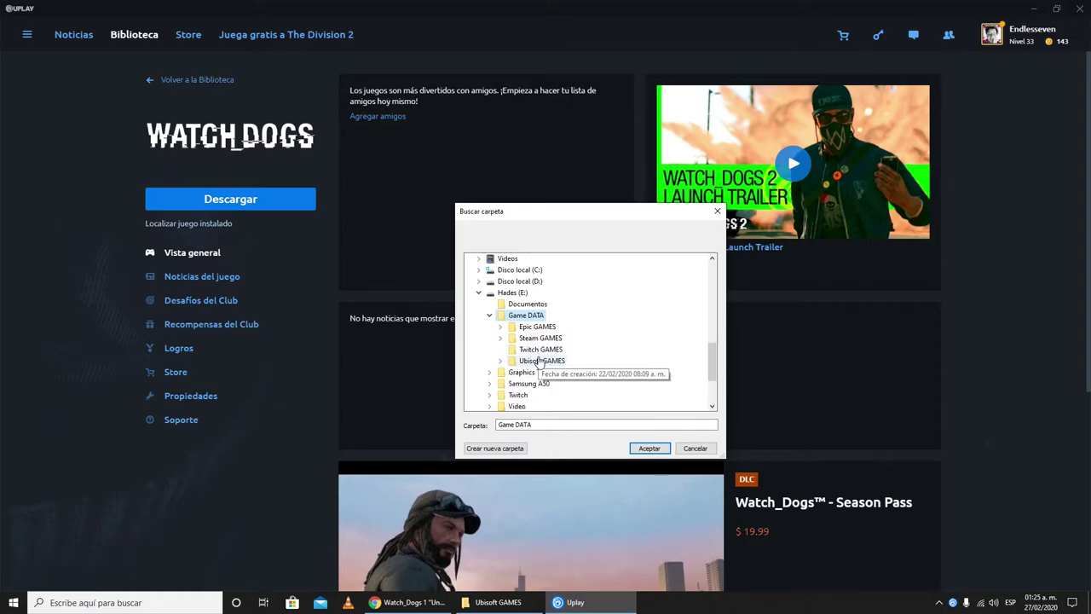
double_click(539, 361)
scroll(558, 367, down, 1)
double_click(556, 359)
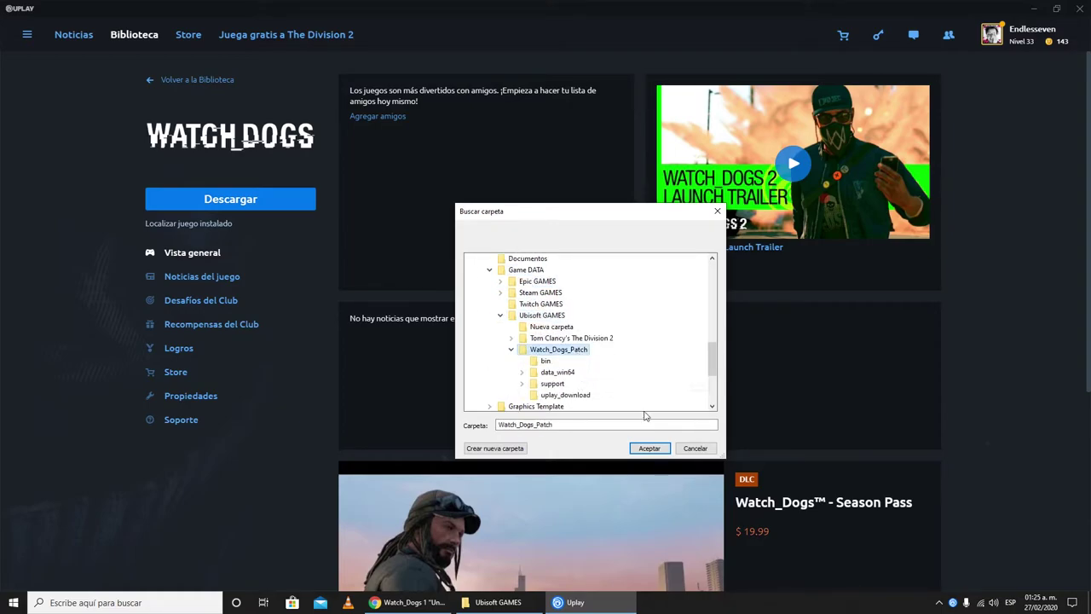
click(650, 448)
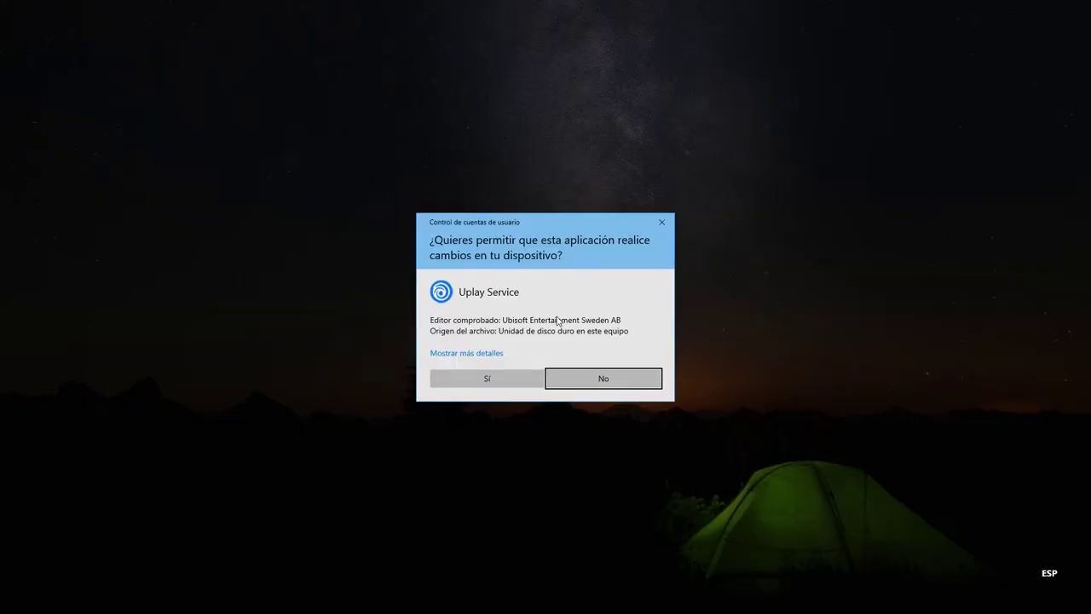
click(511, 378)
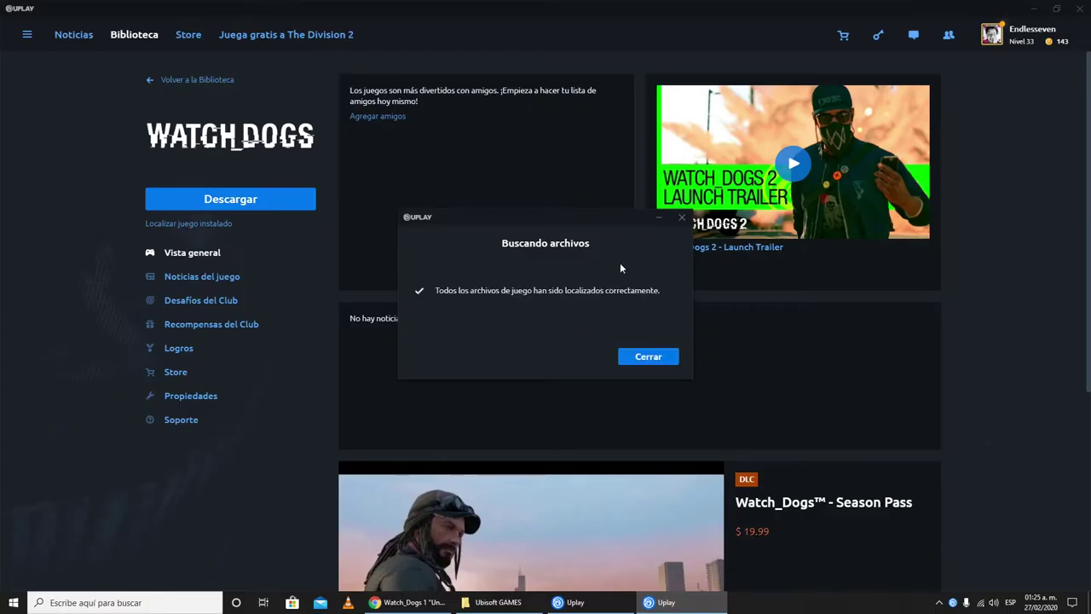
click(653, 359)
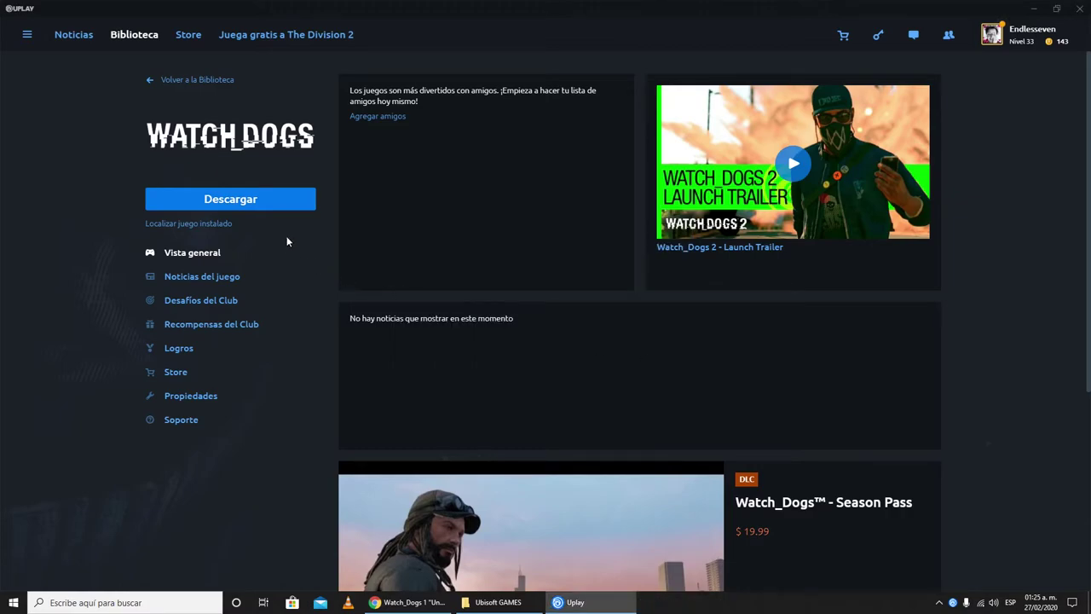
Step: Download the Watch_Dogs files and launch the game from its completed entry in the downloads list
click(263, 199)
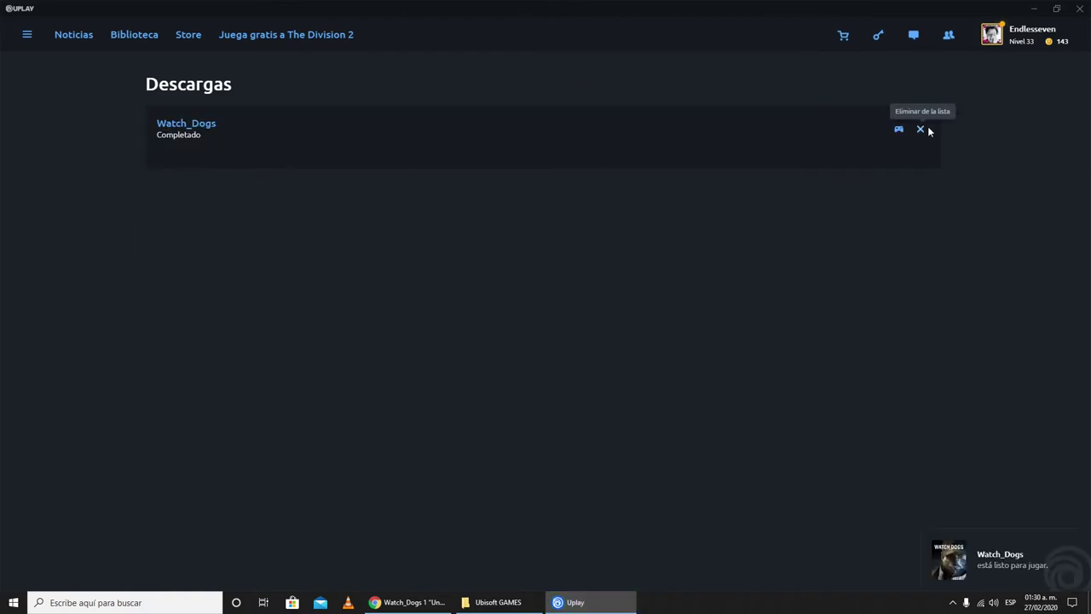
click(898, 129)
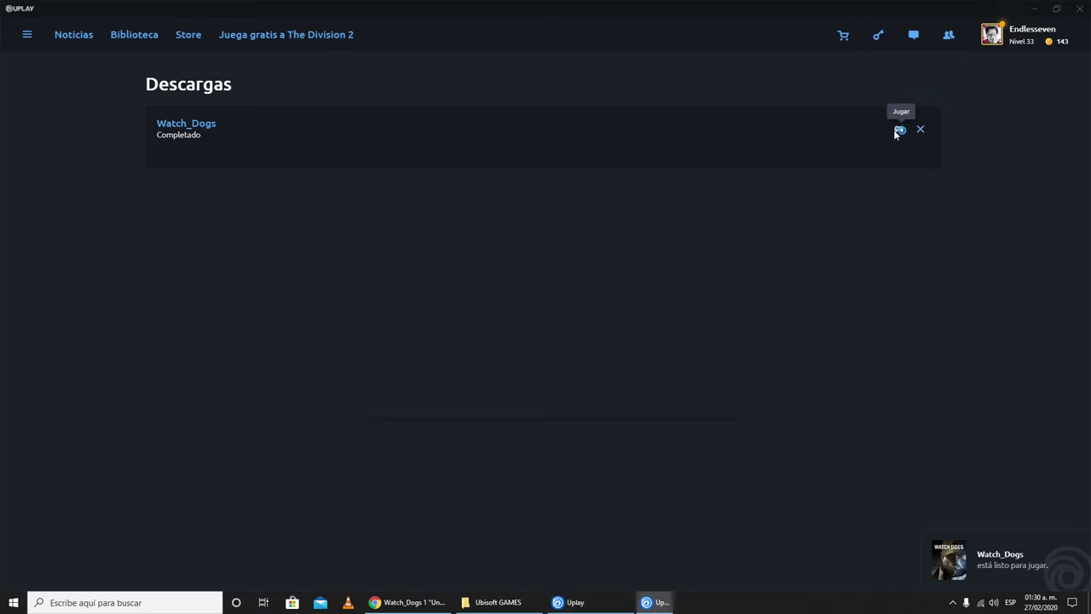
click(527, 376)
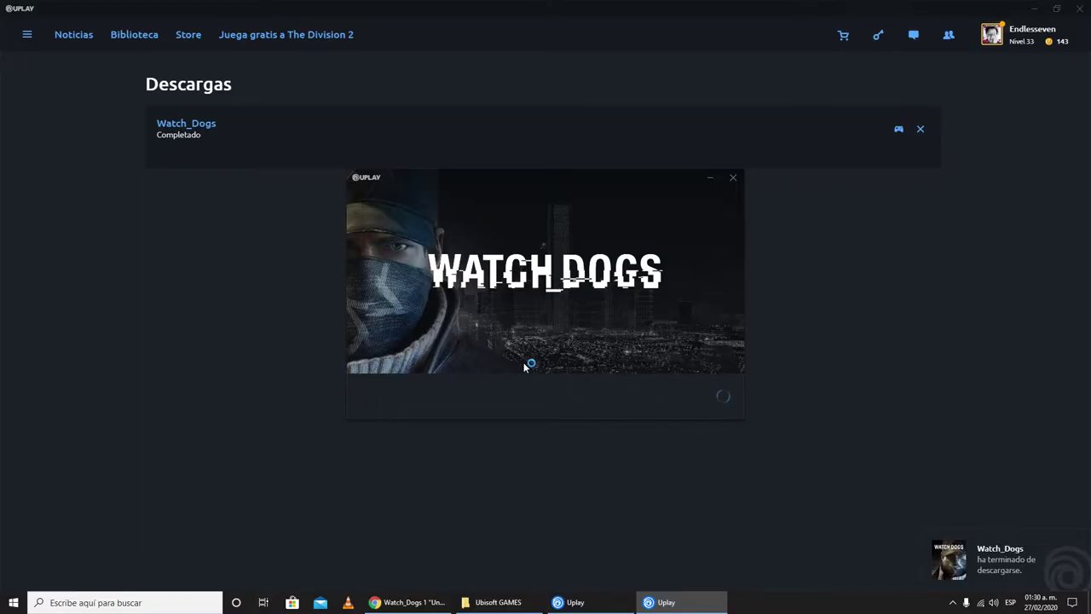
click(1034, 10)
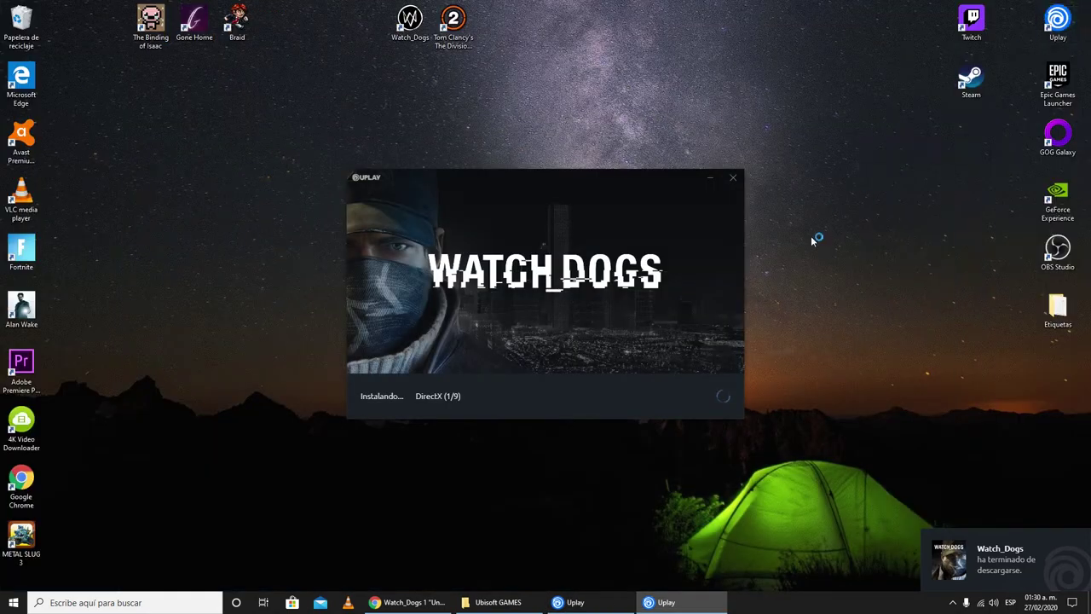